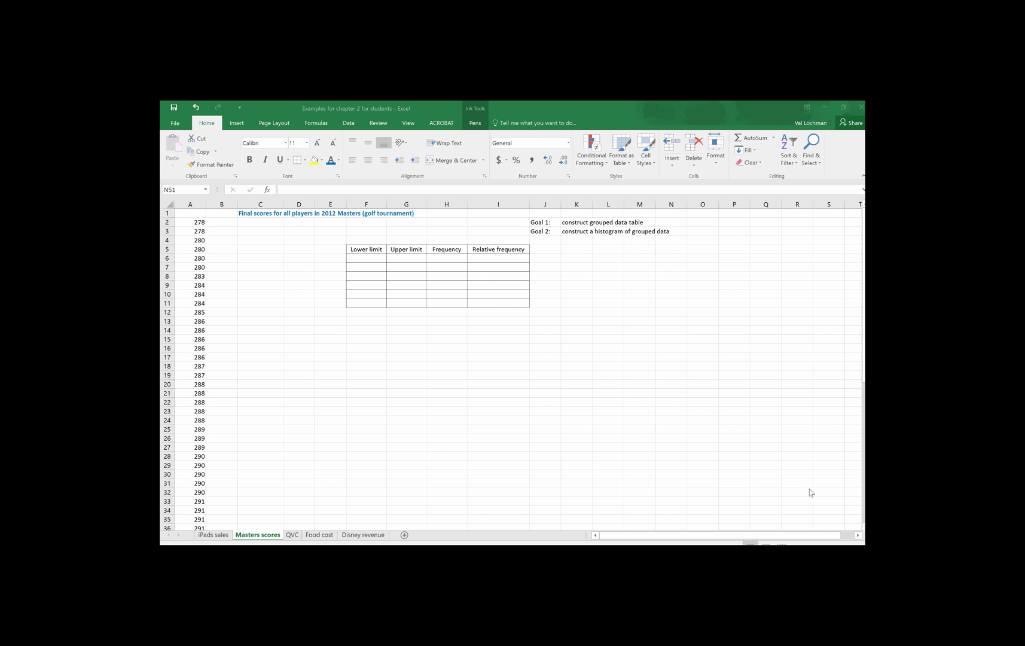
Step: Enter the sample size note n=62 in C3 and the class-count note 2^6 = 64 in C6
left_click(264, 231)
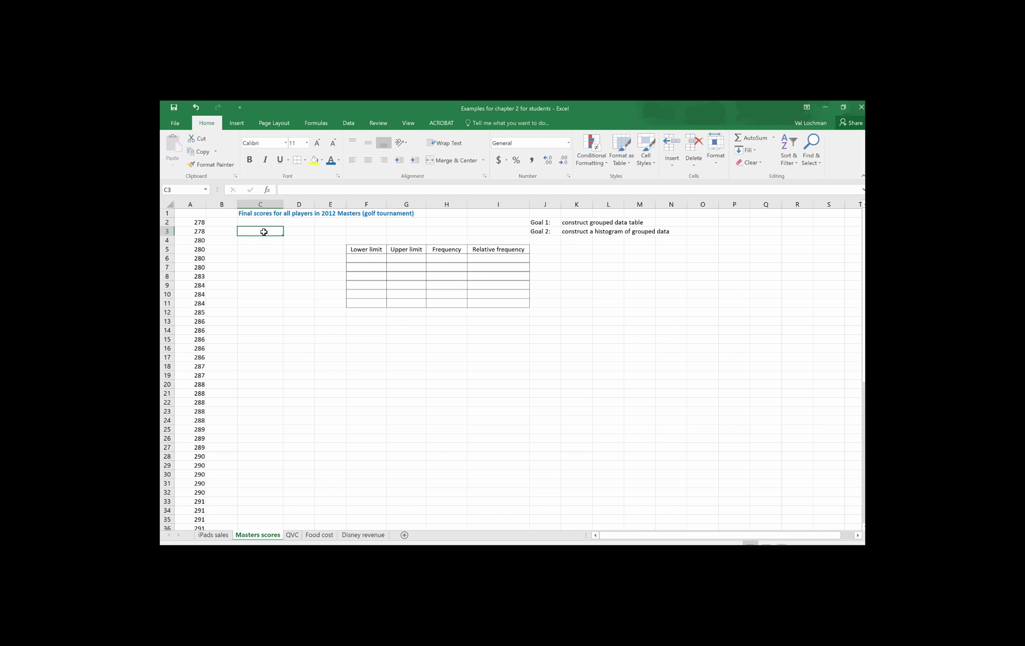
type("n")
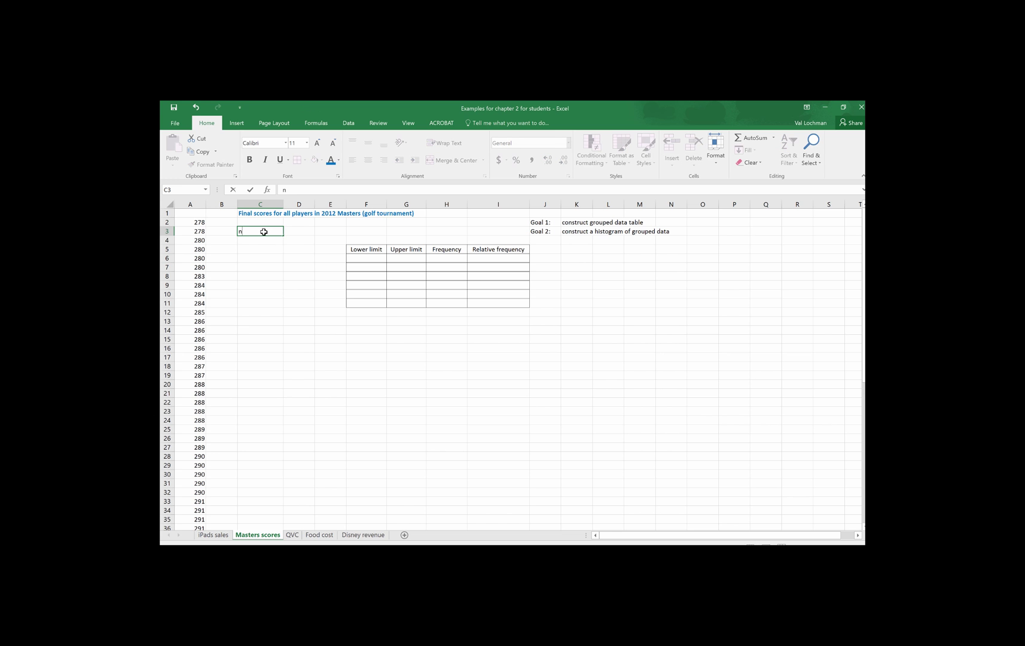
type("=62")
key("Return")
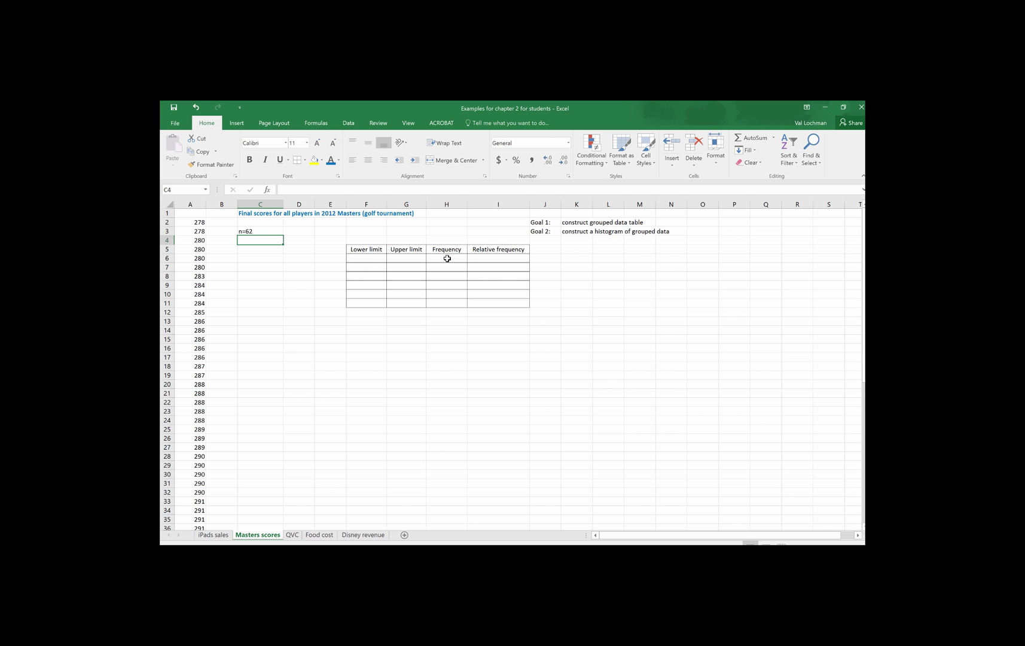
left_click(261, 259)
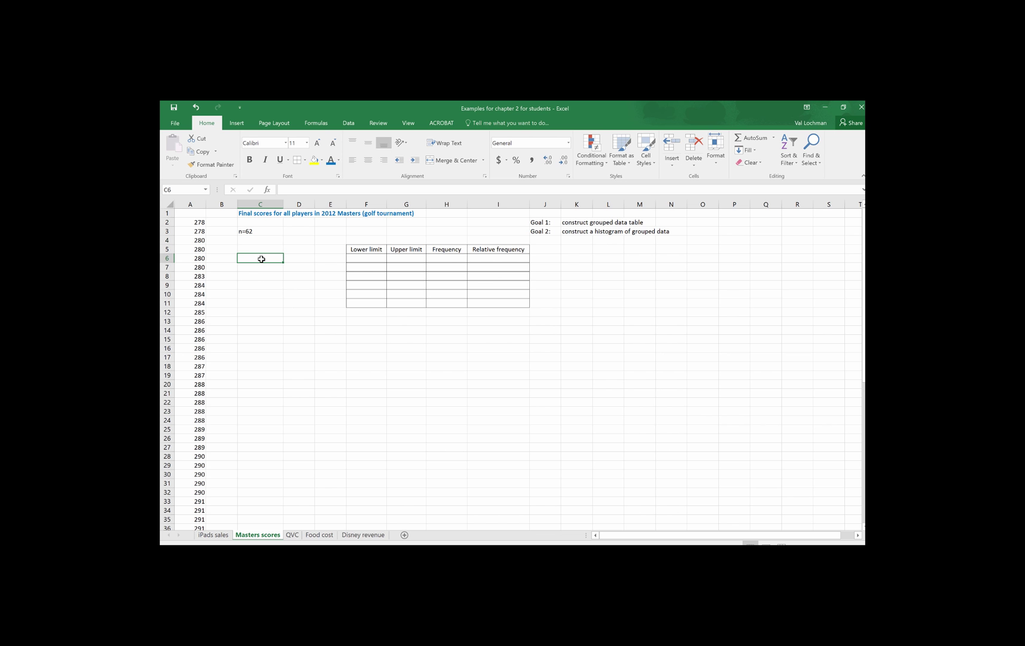
type("2")
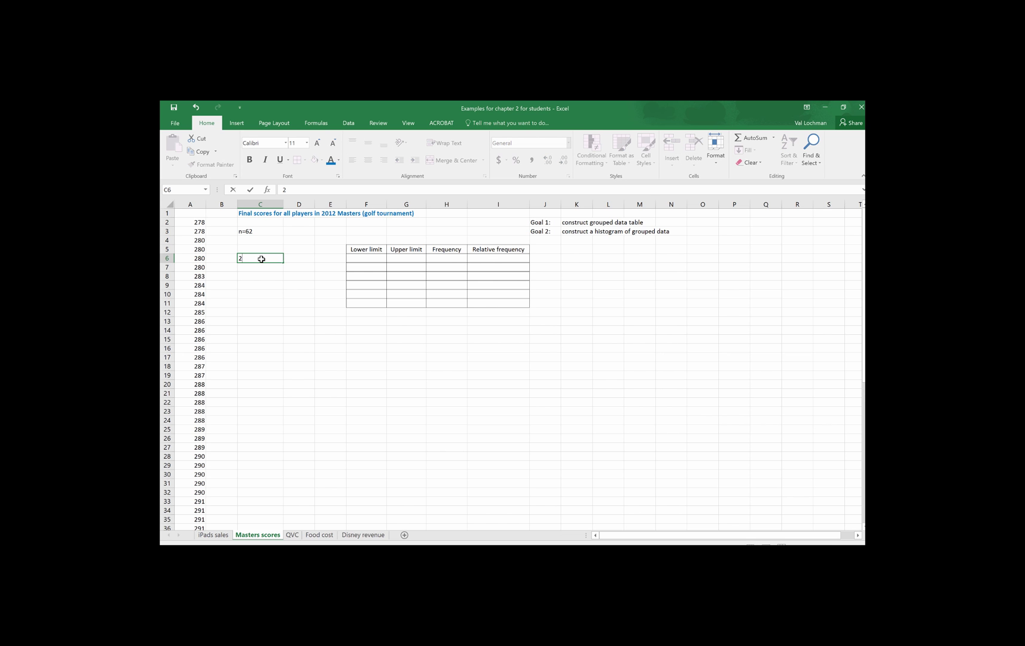
type("^6 = 64")
key("Return")
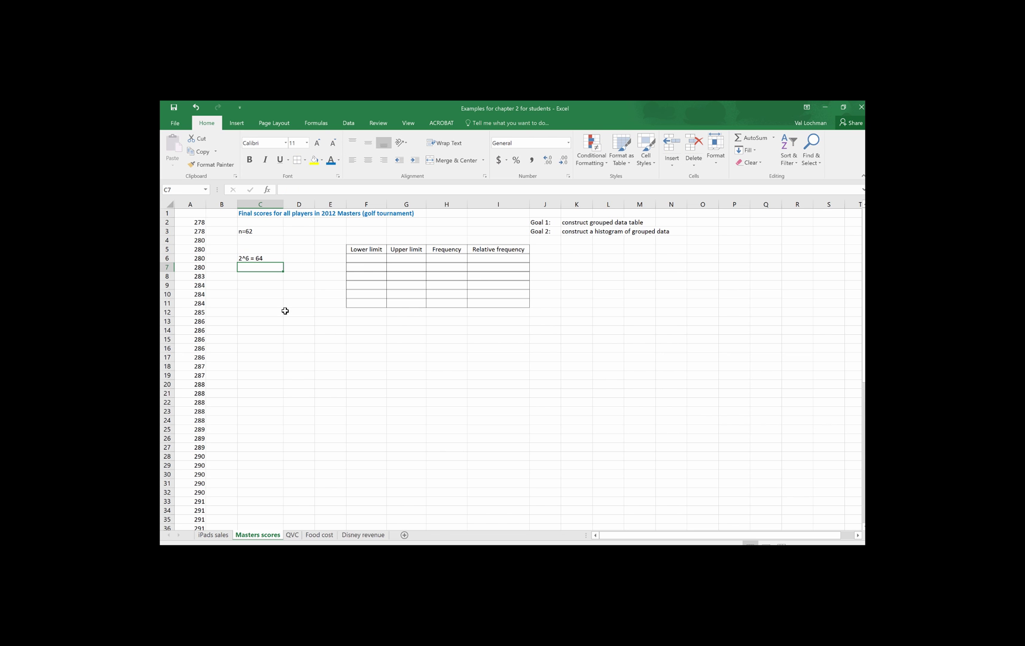
Step: Enter the label "class width" in cell C8
left_click(260, 278)
type("class")
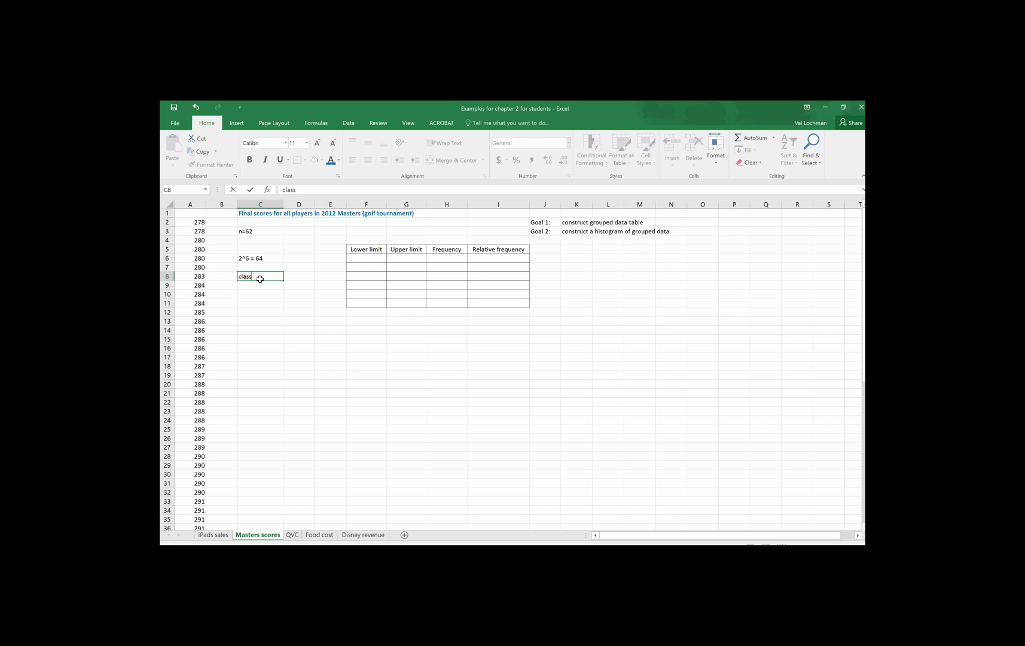
type(" widht")
key("BackSpace")
key("BackSpace")
type("th")
Step: Calculate the class width in D8 with the formula =(A63-A2)/6, using the highest and lowest scores
left_click(306, 277)
type("=")
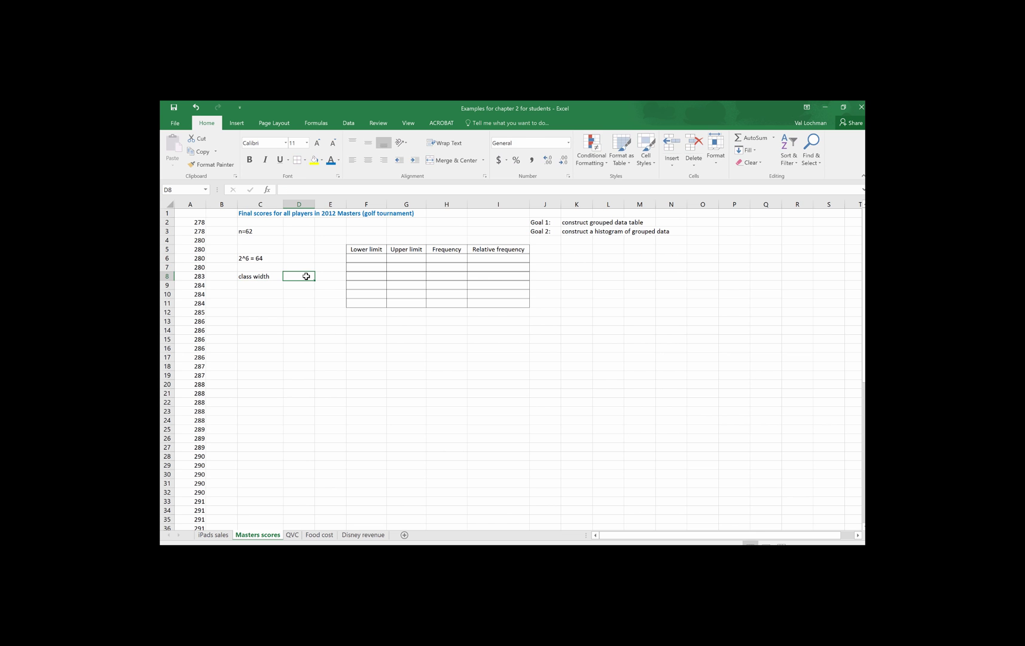
type("(")
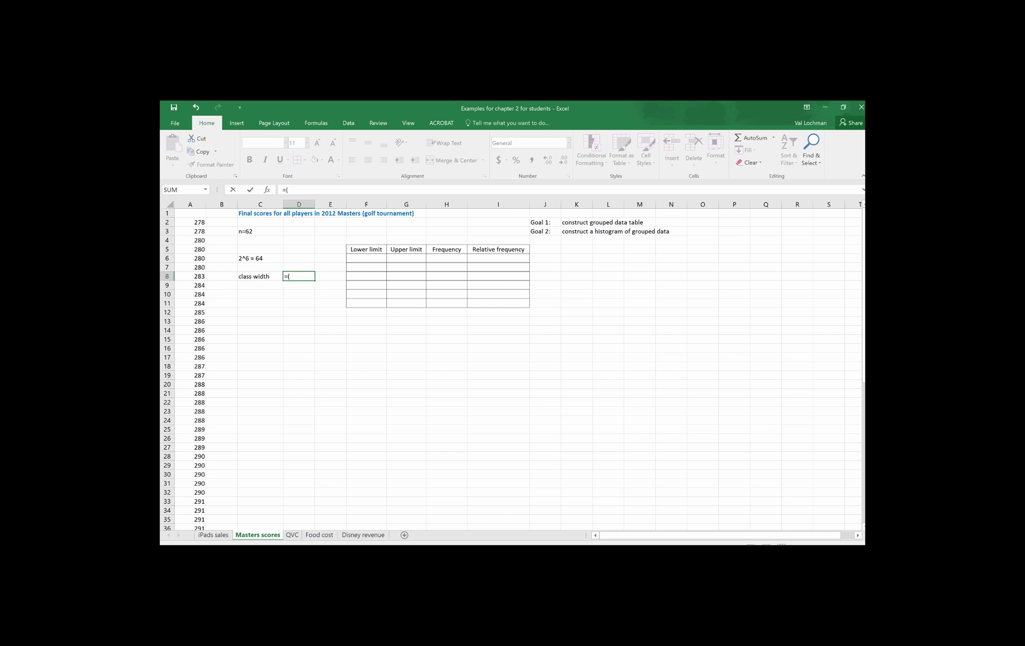
left_click_drag(864, 267, 864, 406)
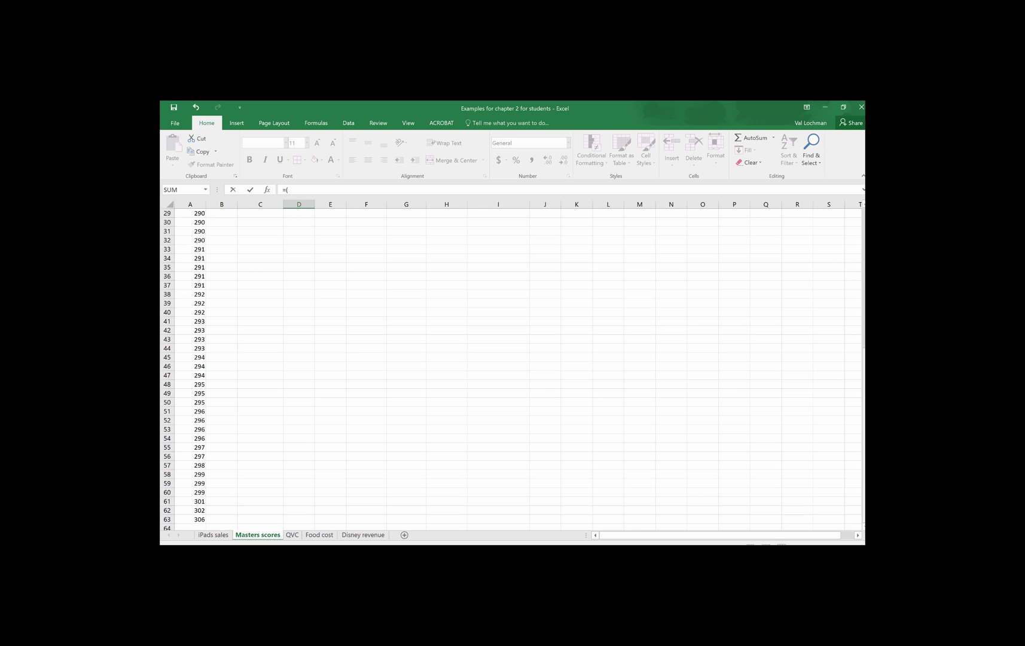
left_click(198, 519)
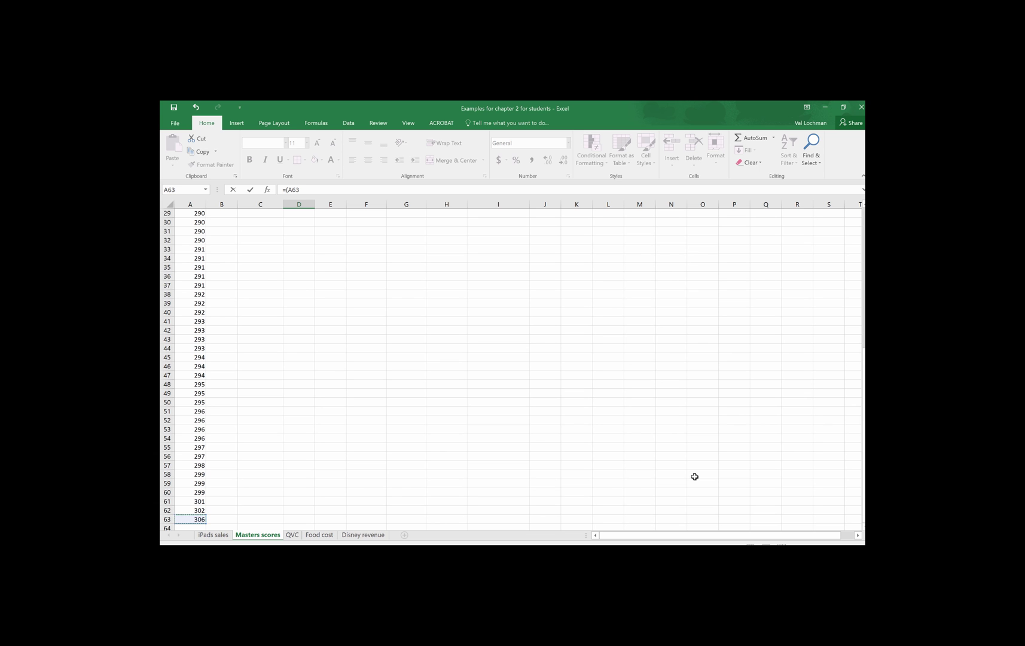
left_click_drag(864, 365, 864, 223)
type("-")
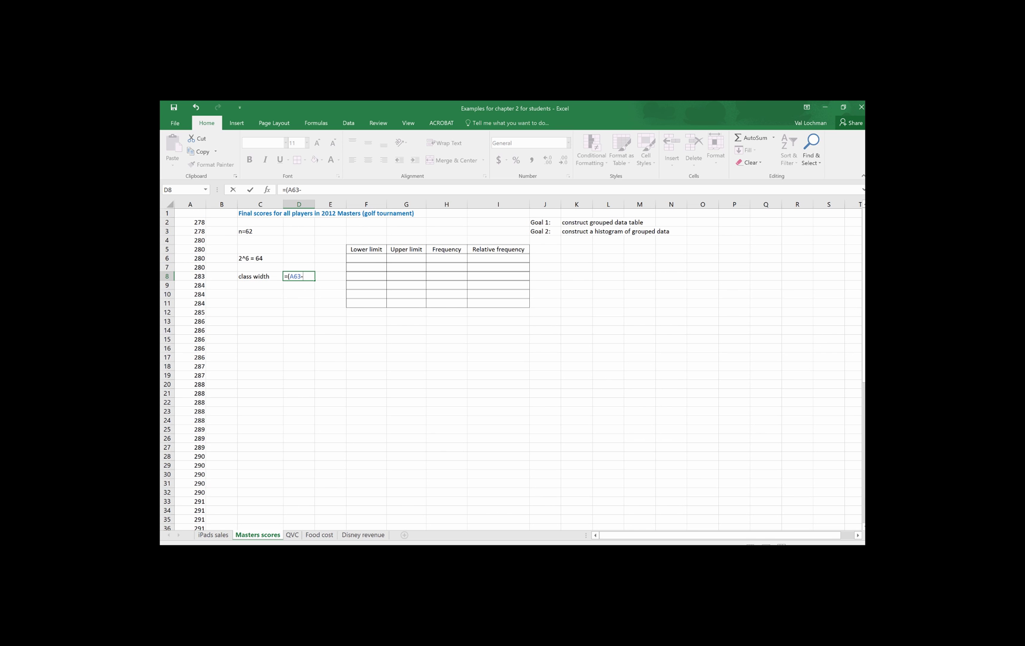
left_click(197, 224)
type(")/")
type("6")
key("Return")
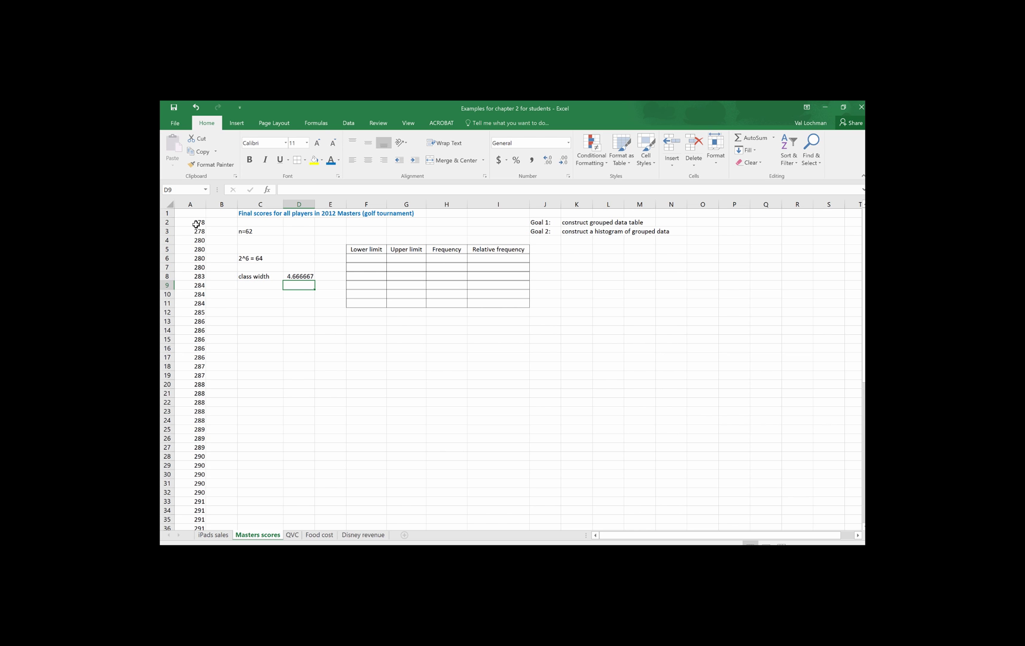
Step: Add a second class width label in C9 and enter the rounded-up width 5 in D9
left_click(254, 286)
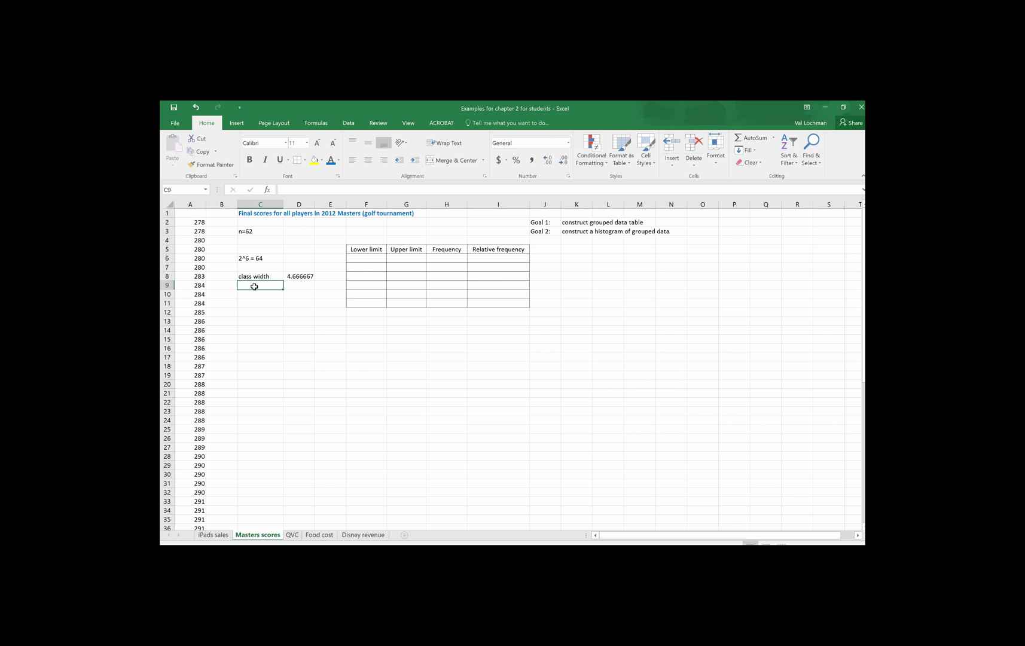
type("clas")
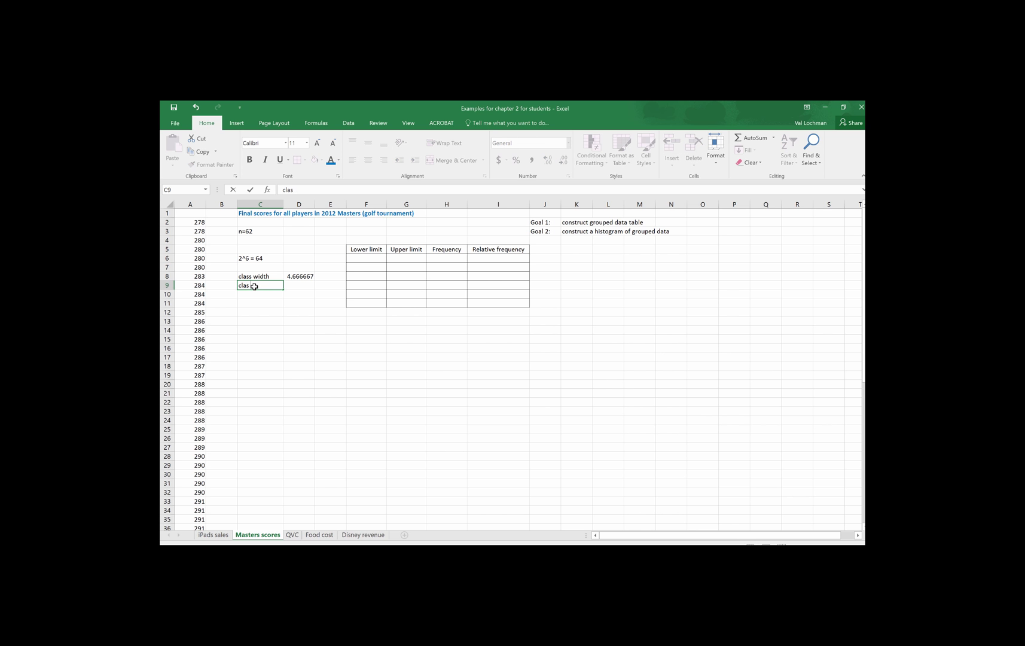
type(" width")
key("Tab")
type("5")
key("BackSpace")
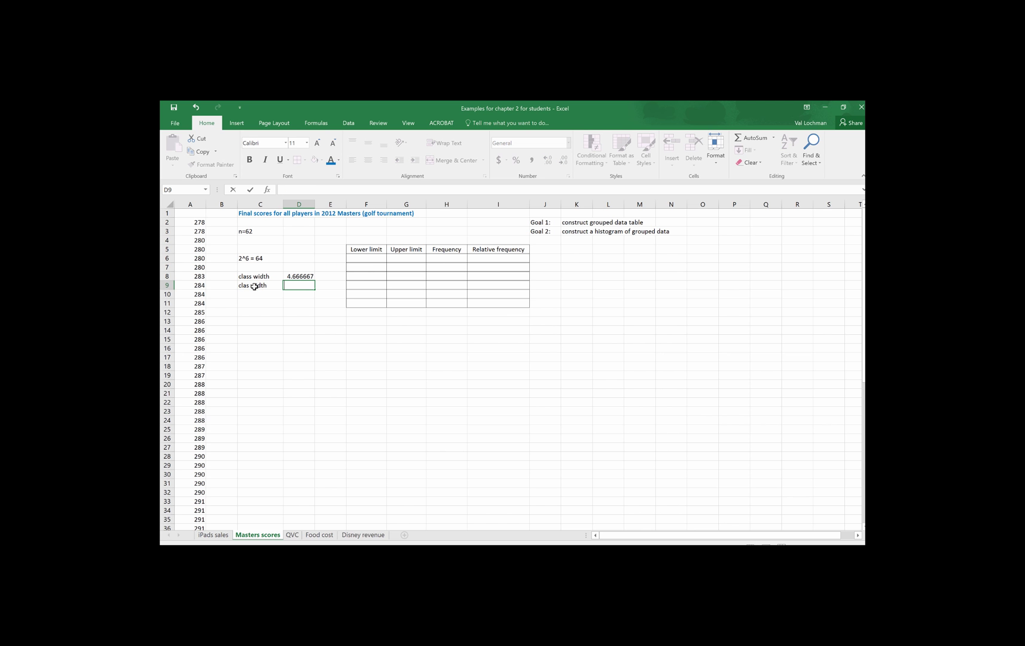
type("5")
left_click(372, 260)
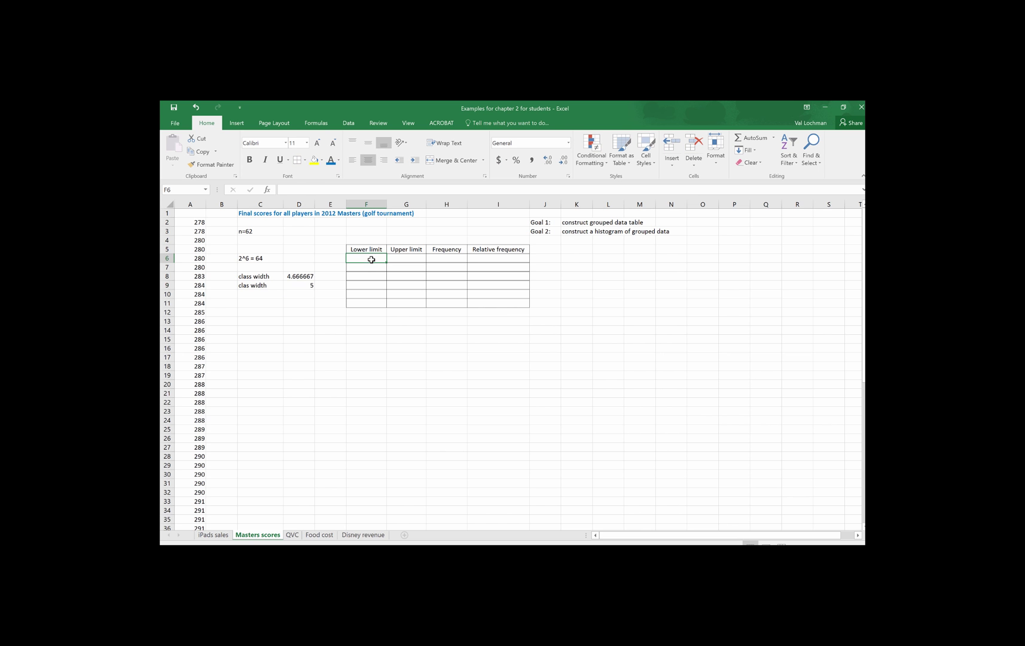
Step: Correct the spelling of the label in C9 to "class width"
left_click(263, 285)
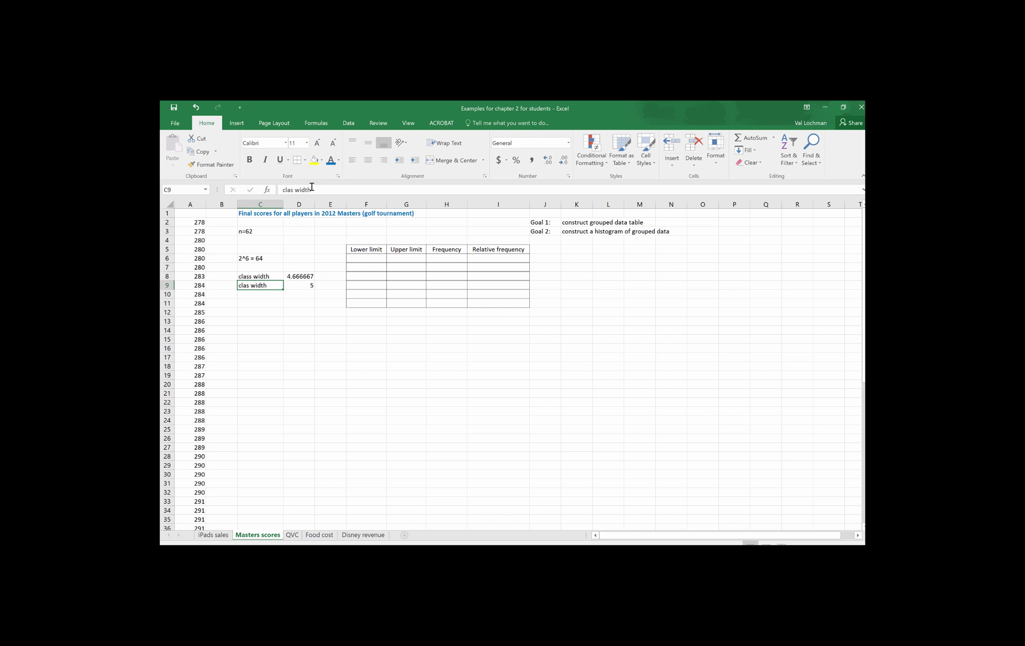
left_click(293, 190)
type("s")
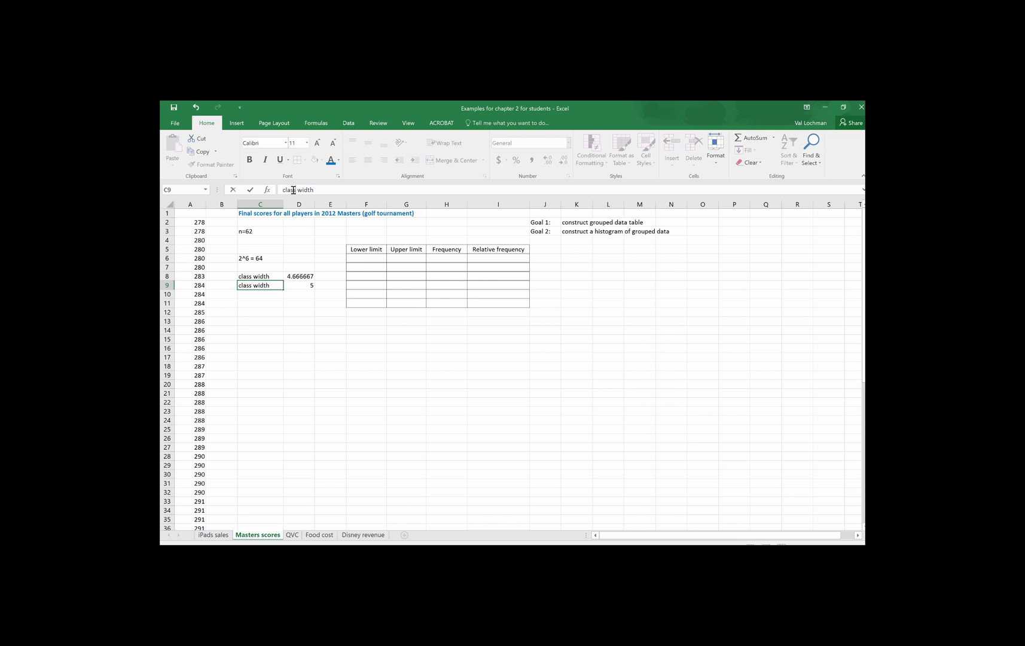
Step: Enter 278 as the first lower limit in F6 of the grouped data table
left_click(367, 258)
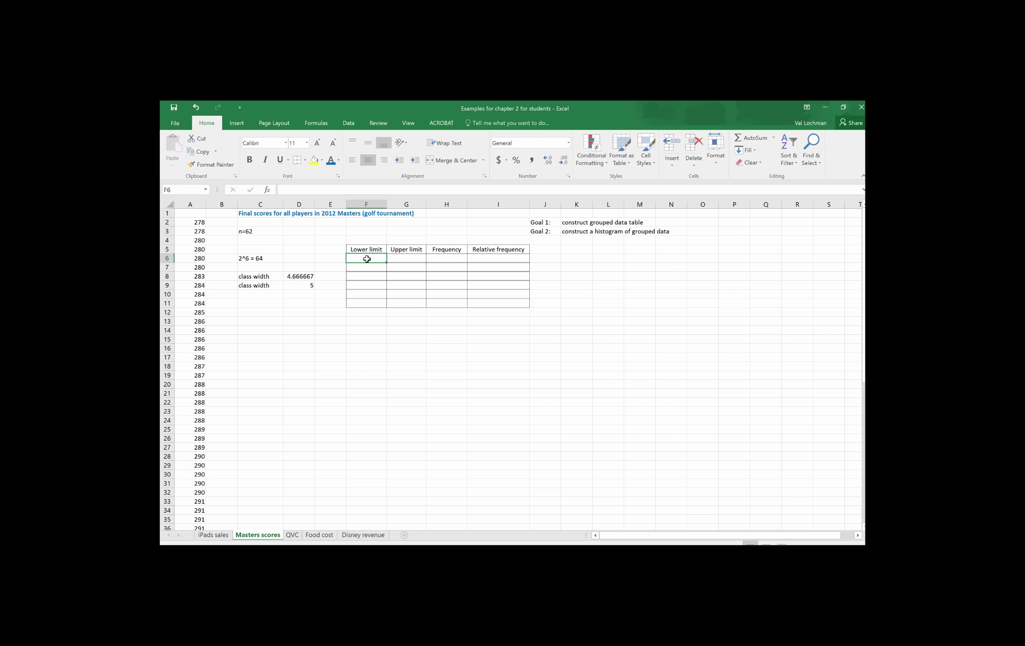
type("278")
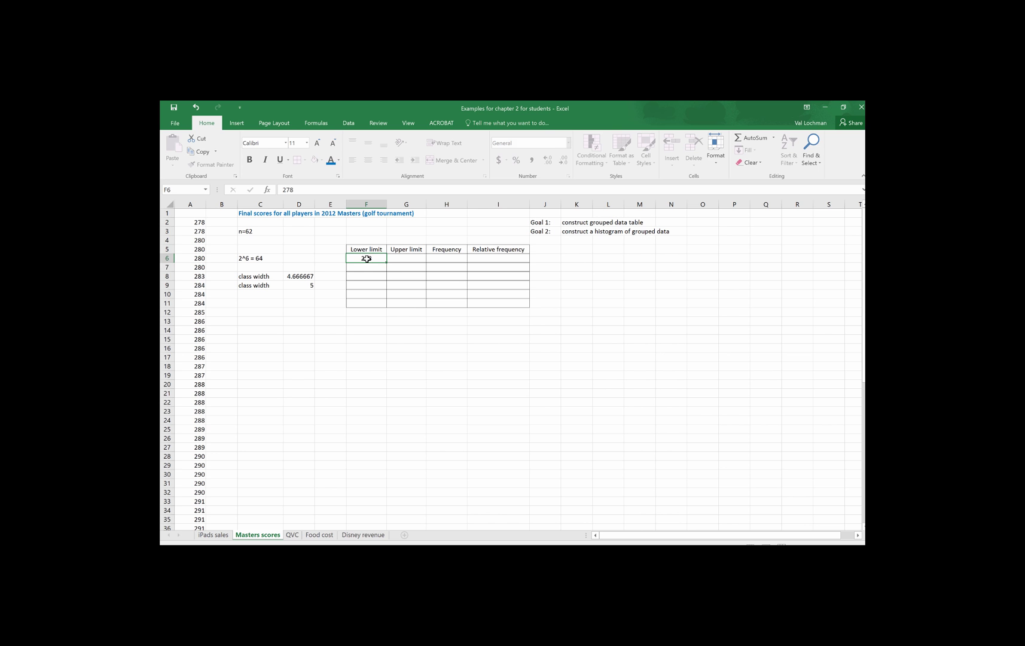
key("Return")
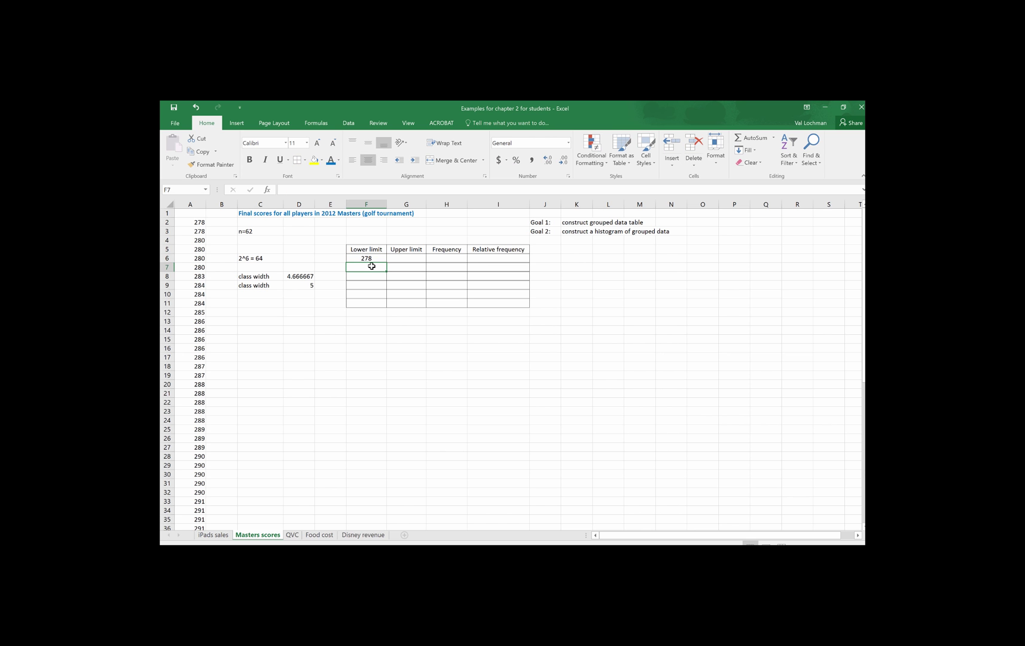
Step: Enter =F6+5 in F7 for the second lower limit and fill the formula down through F11
type("=")
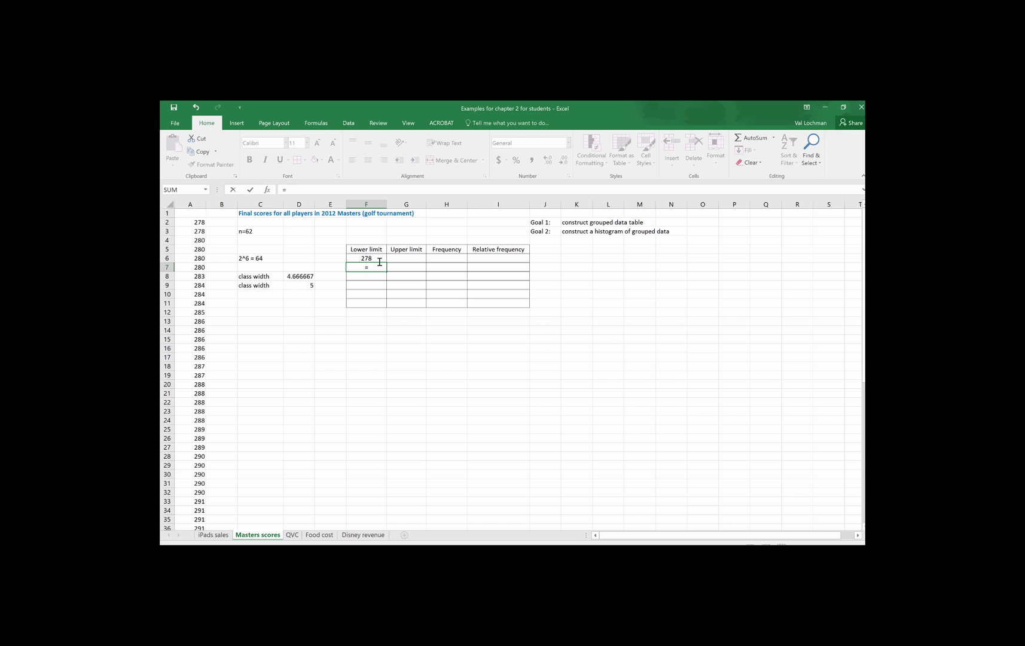
left_click(374, 259)
type("+5")
key("Return")
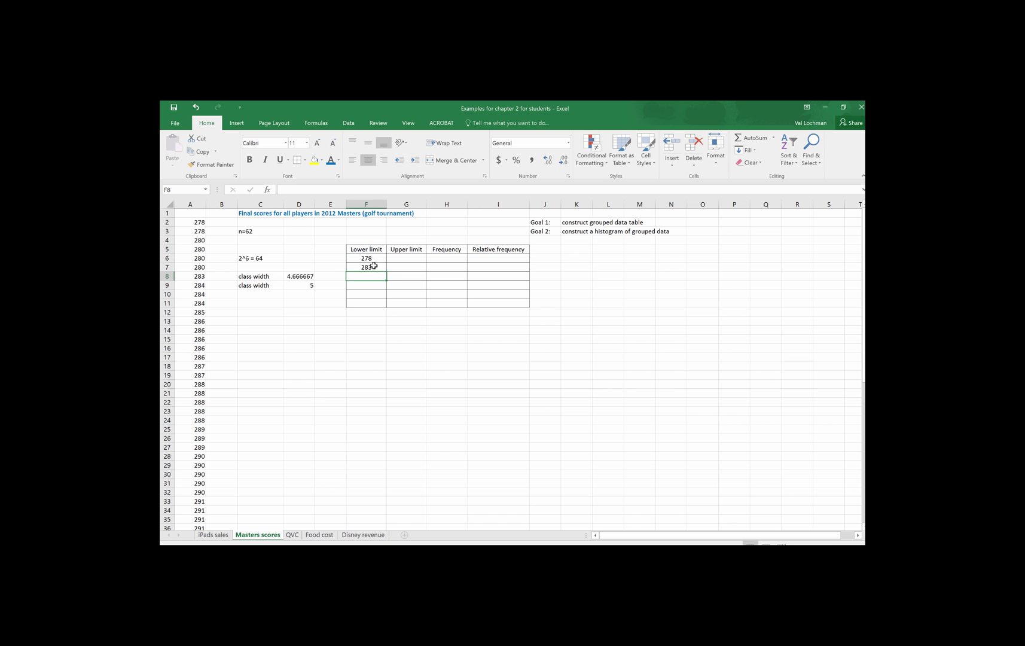
left_click(374, 266)
left_click_drag(386, 272, 387, 307)
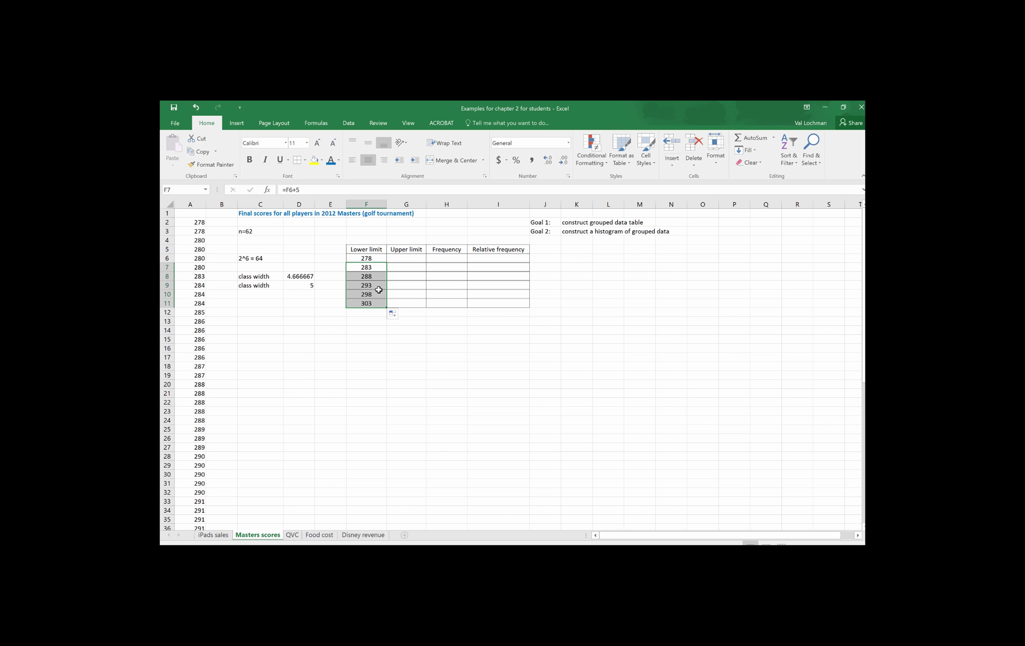
left_click(368, 260)
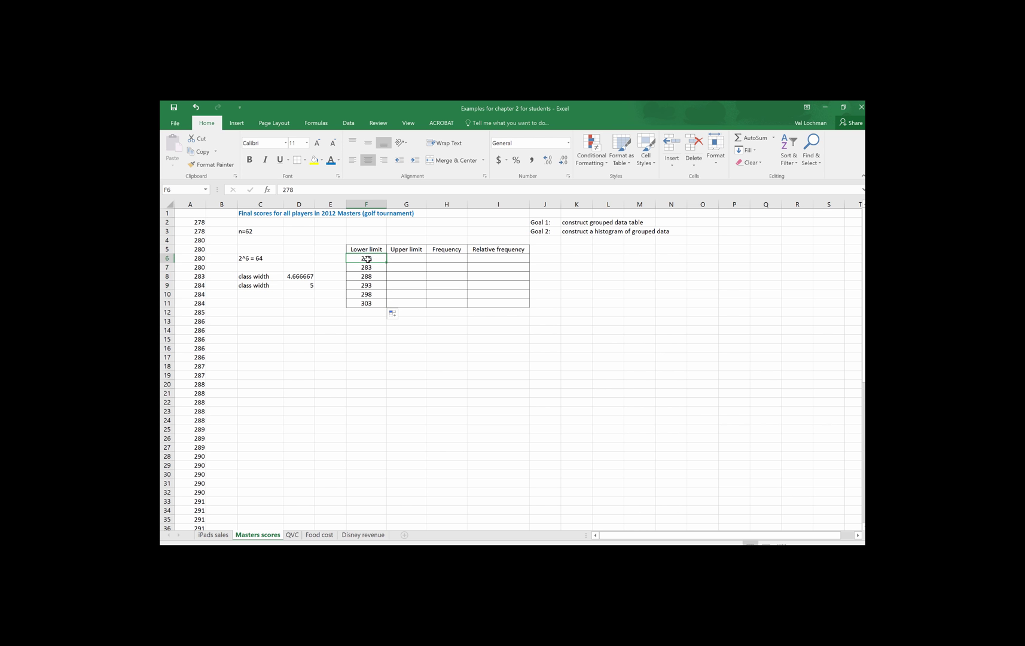
left_click(368, 266)
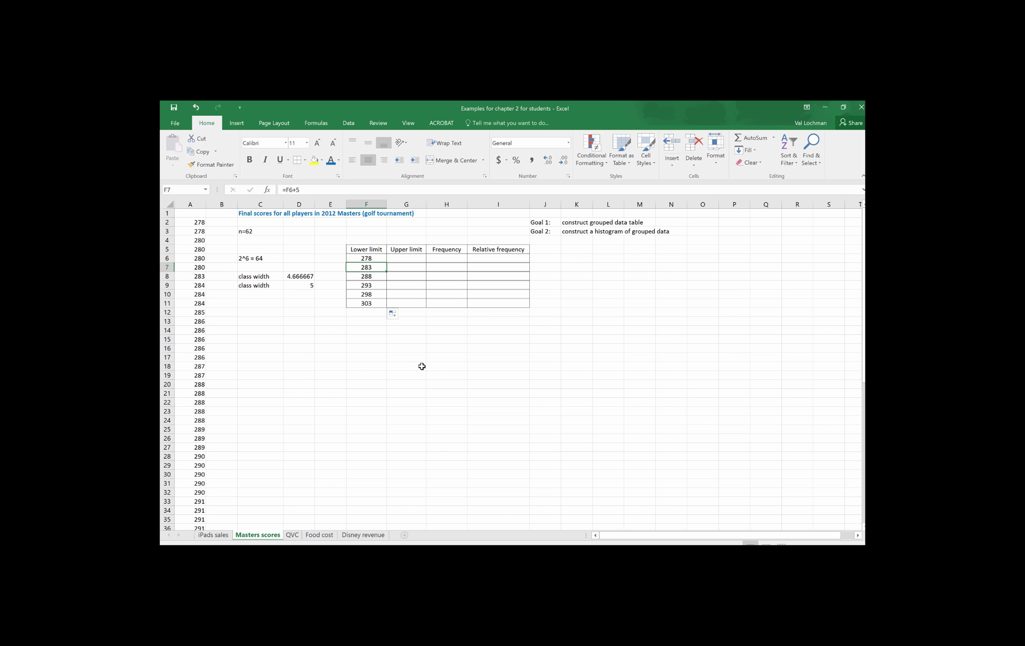
Step: Enter 282 as the first upper limit in G6 of the grouped data table
left_click(403, 258)
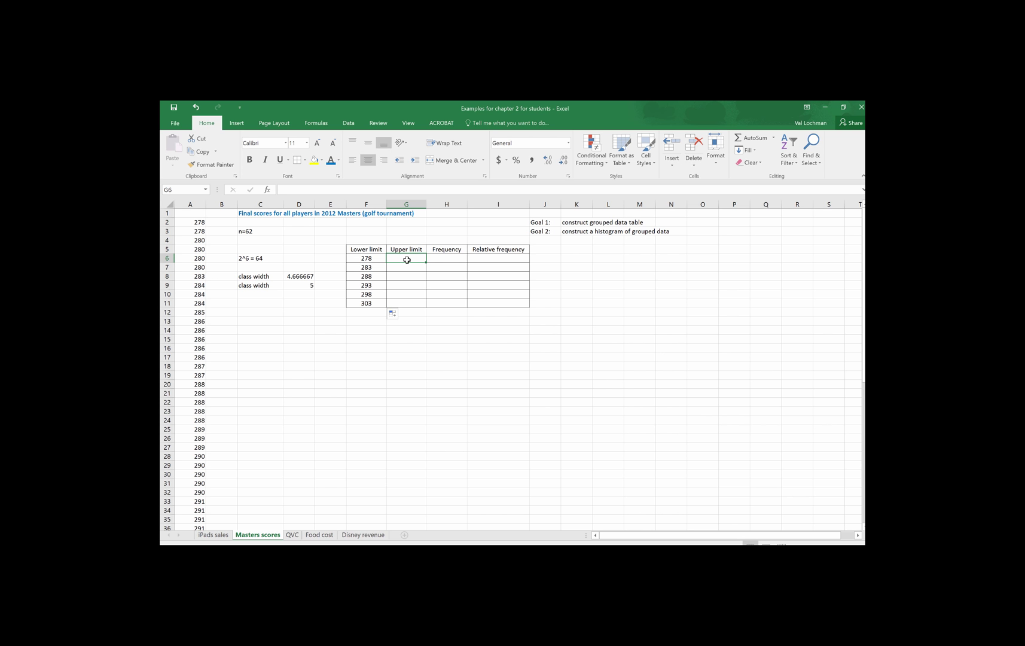
type("28")
type("3")
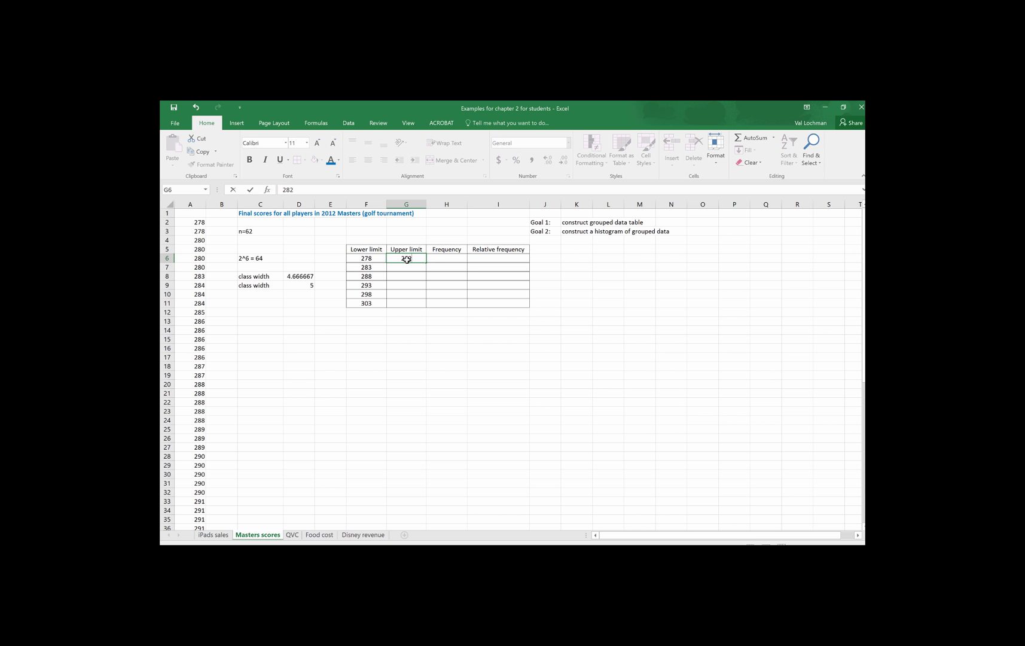
key("Return")
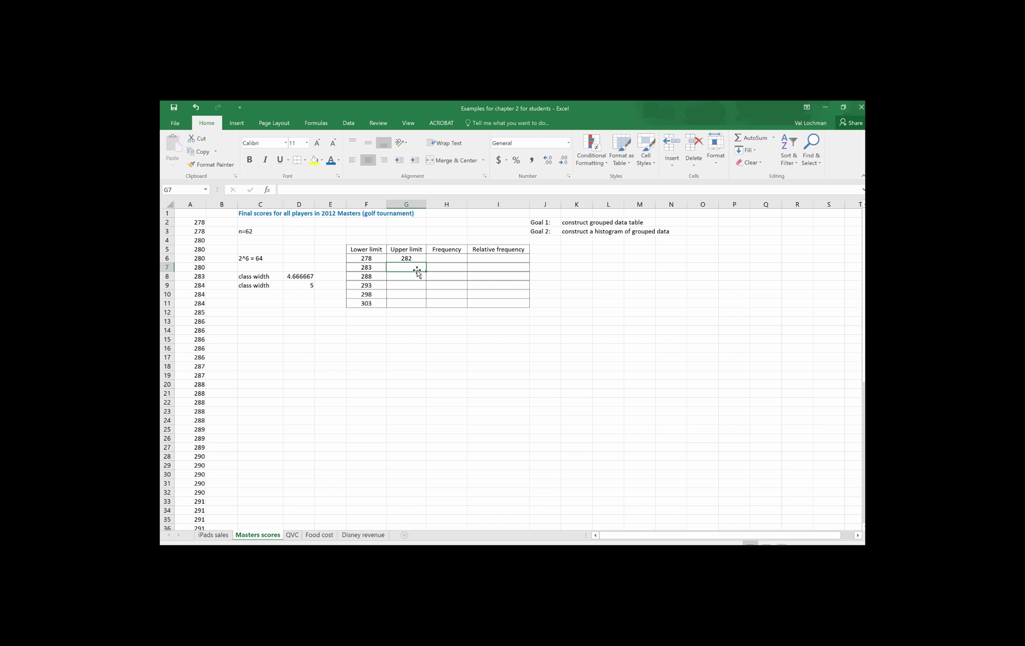
left_click(375, 259)
left_click_drag(375, 259, 374, 267)
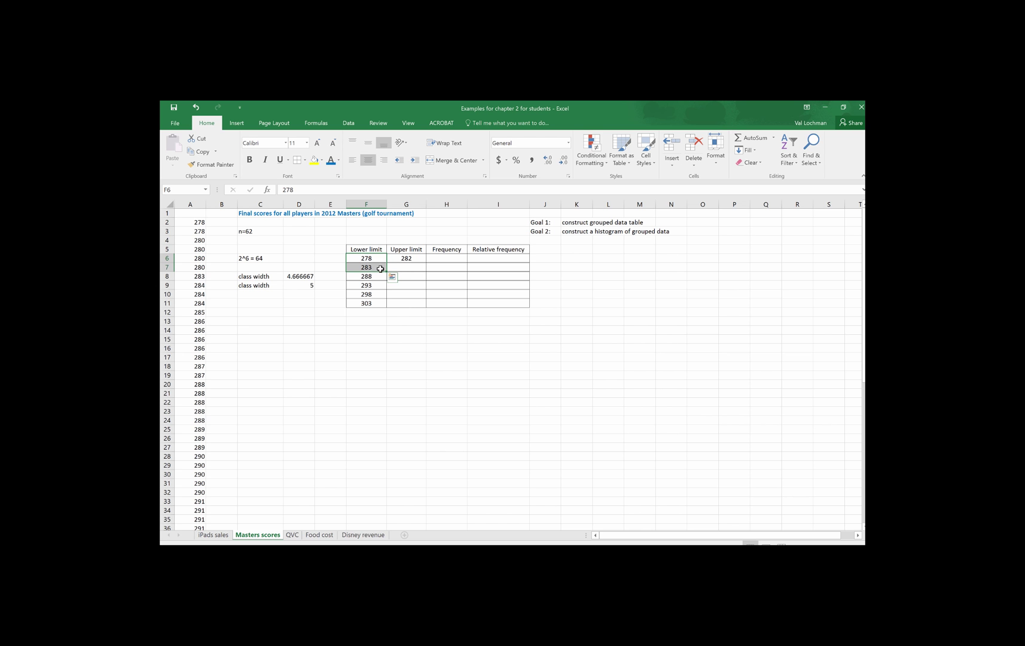
left_click(411, 258)
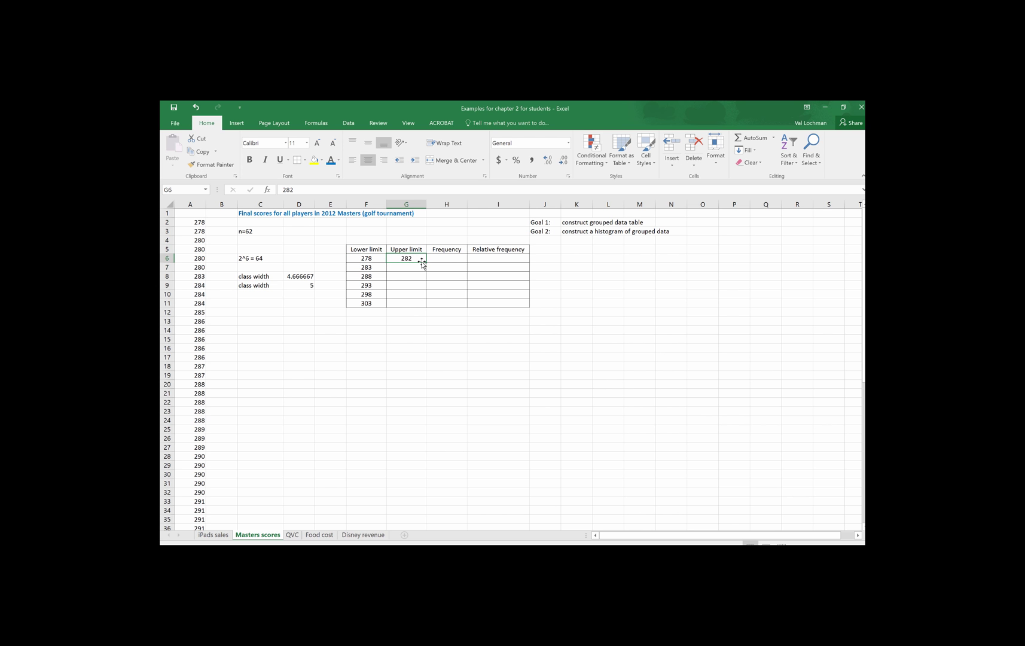
Step: Enter the formula =G6+5 in G7 for the second upper limit
left_click(414, 266)
type("=")
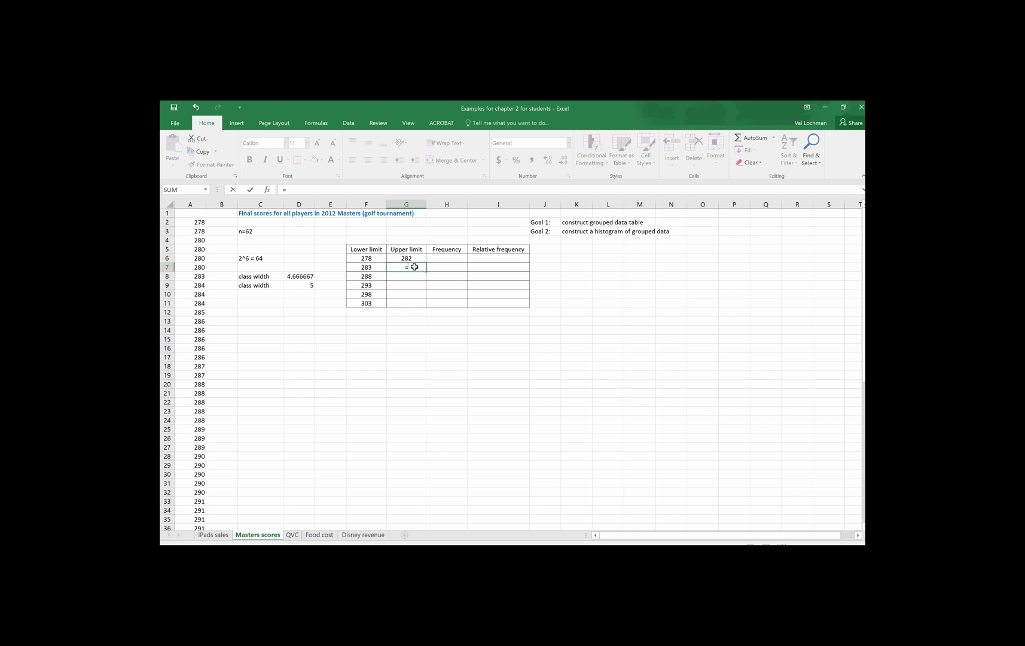
left_click(416, 259)
type("+5")
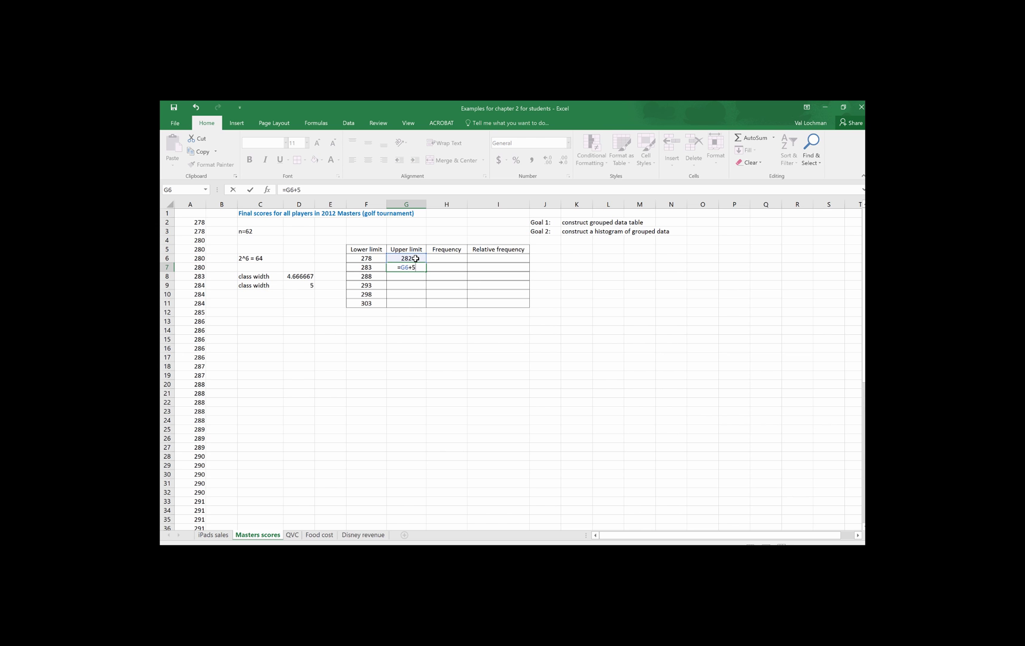
key("Return")
left_click(416, 267)
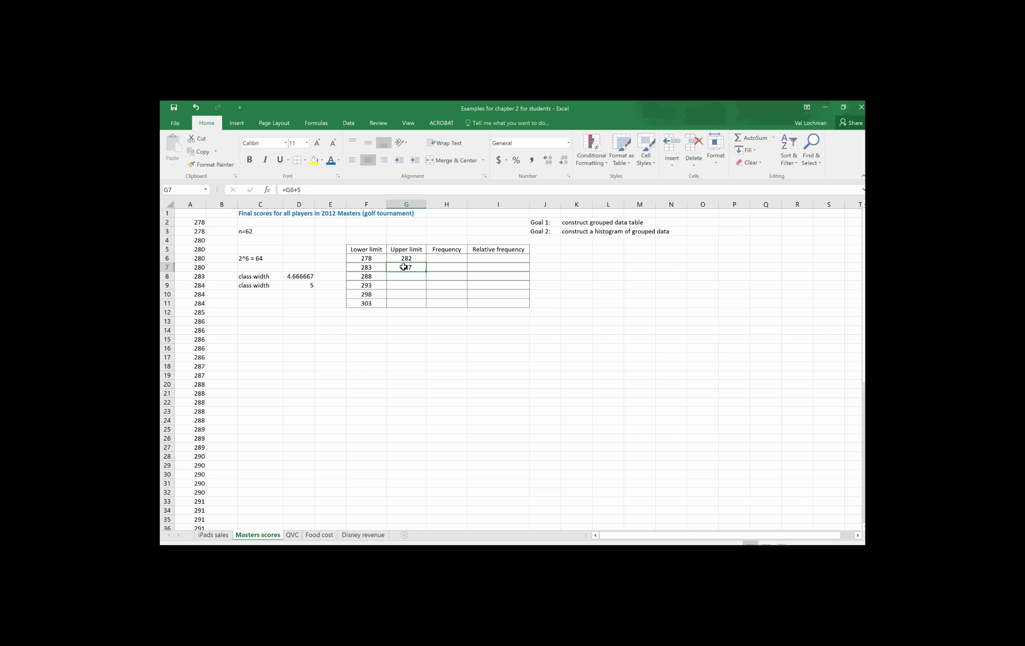
Step: Fill the upper limit formula from G7 down through G11 and check the class limits against the scores
left_click_drag(427, 272, 424, 305)
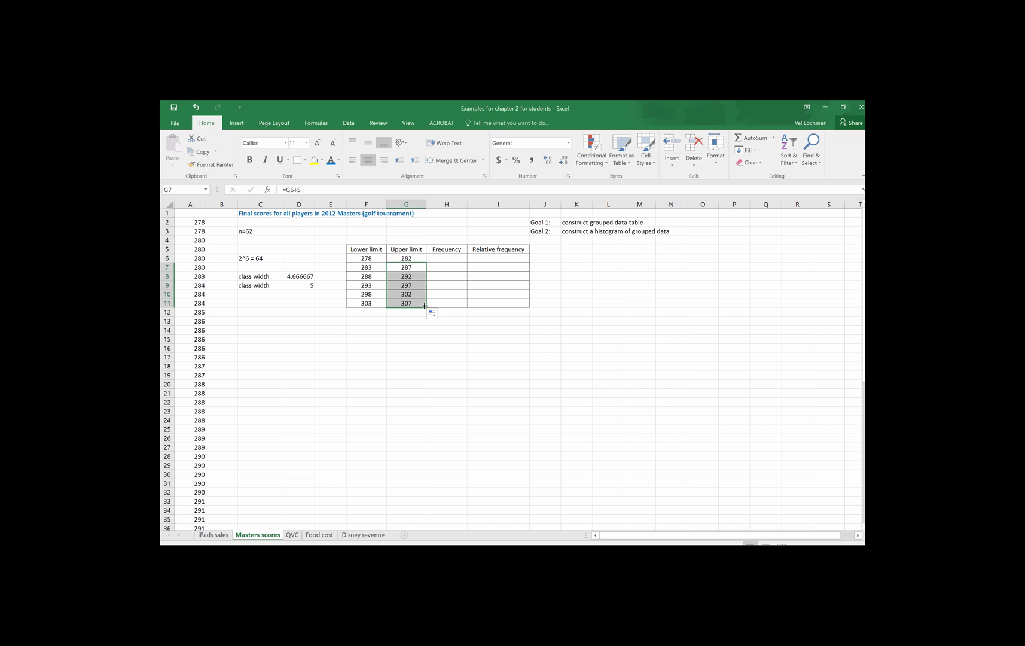
left_click(204, 223)
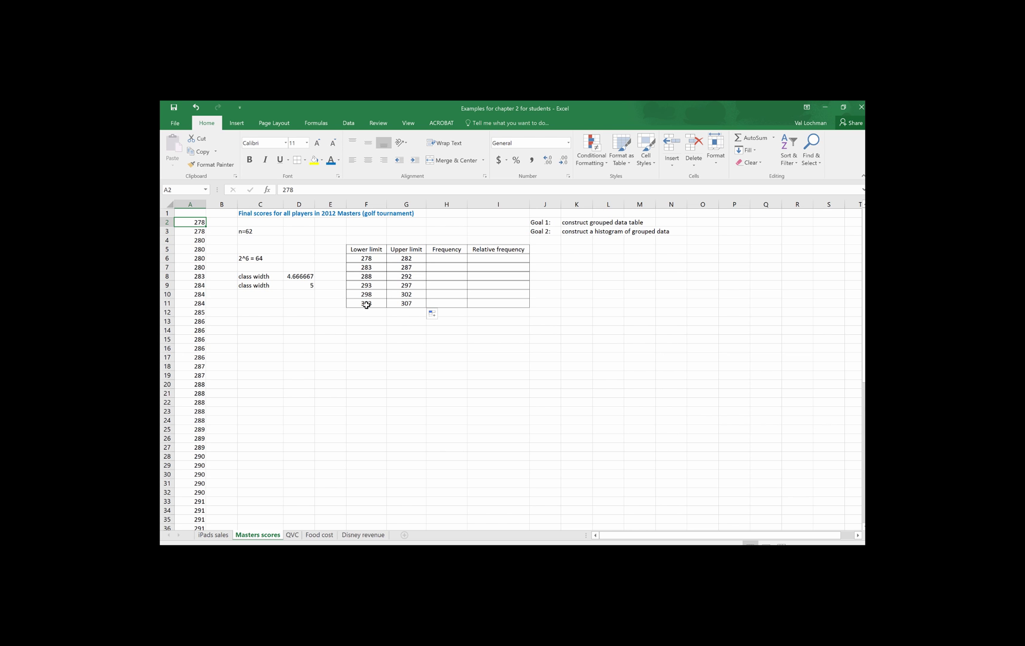
left_click(405, 315)
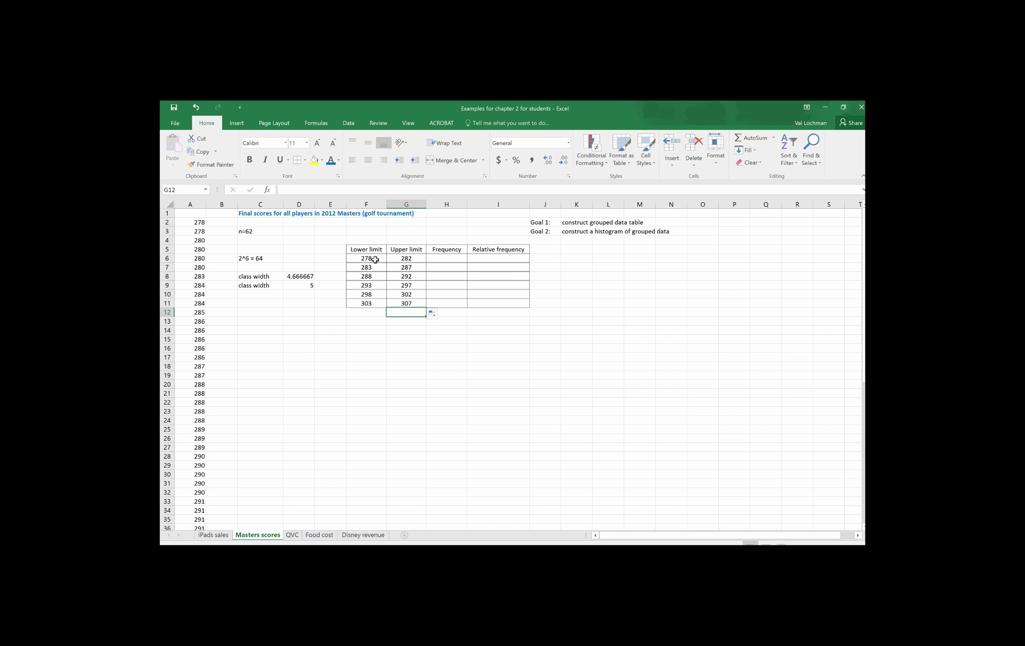
key("Up")
key("Left")
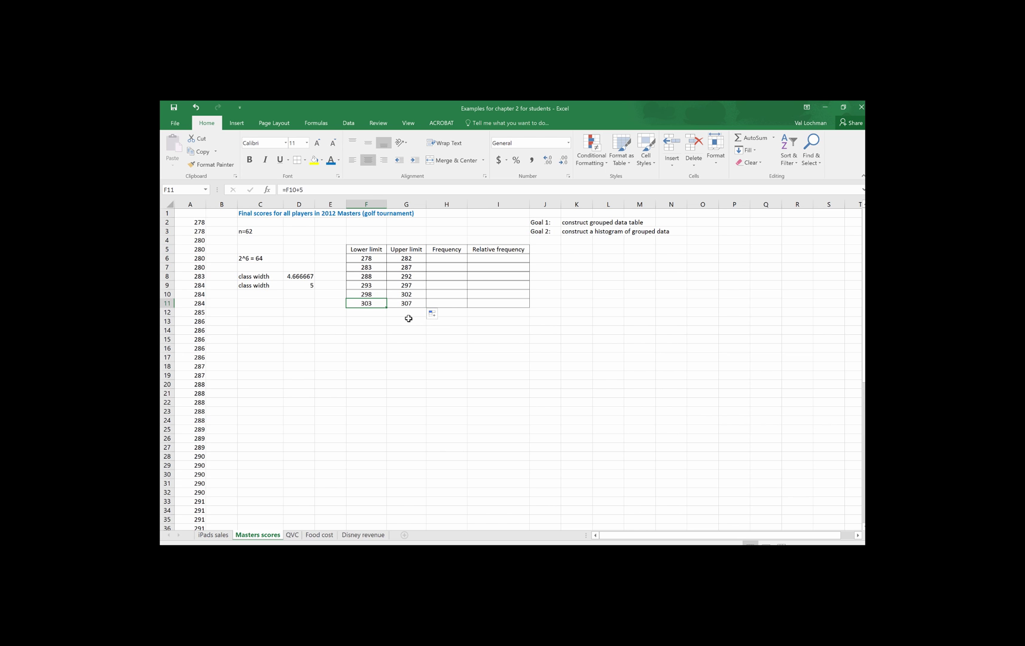
left_click(408, 319)
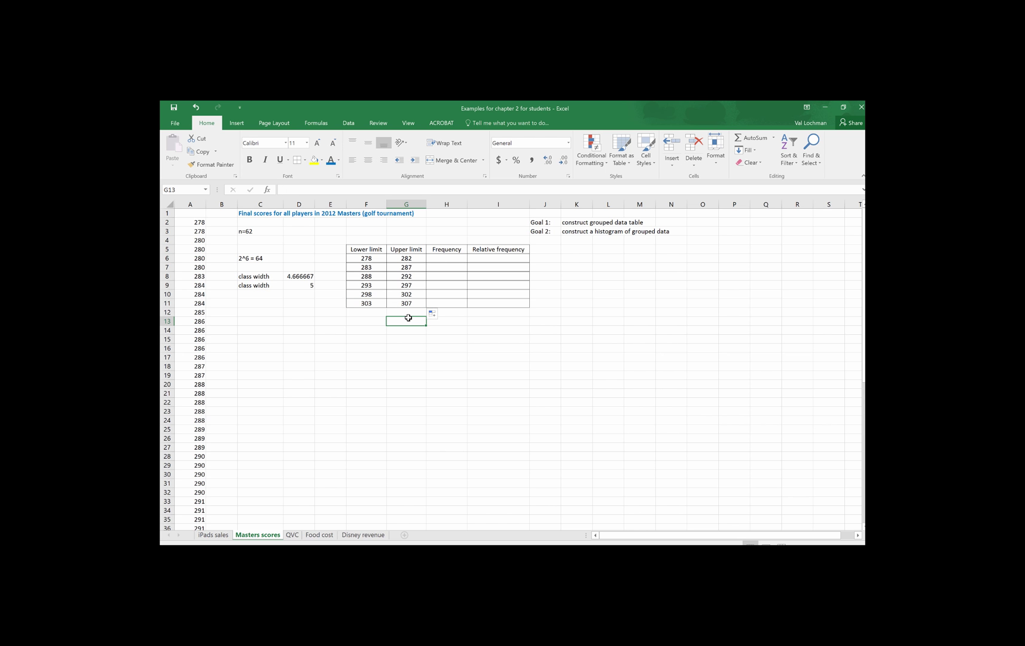
Step: Count the scores from 278 to 282 in A2:A7 and enter 6 as the first class frequency in H6
left_click(442, 257)
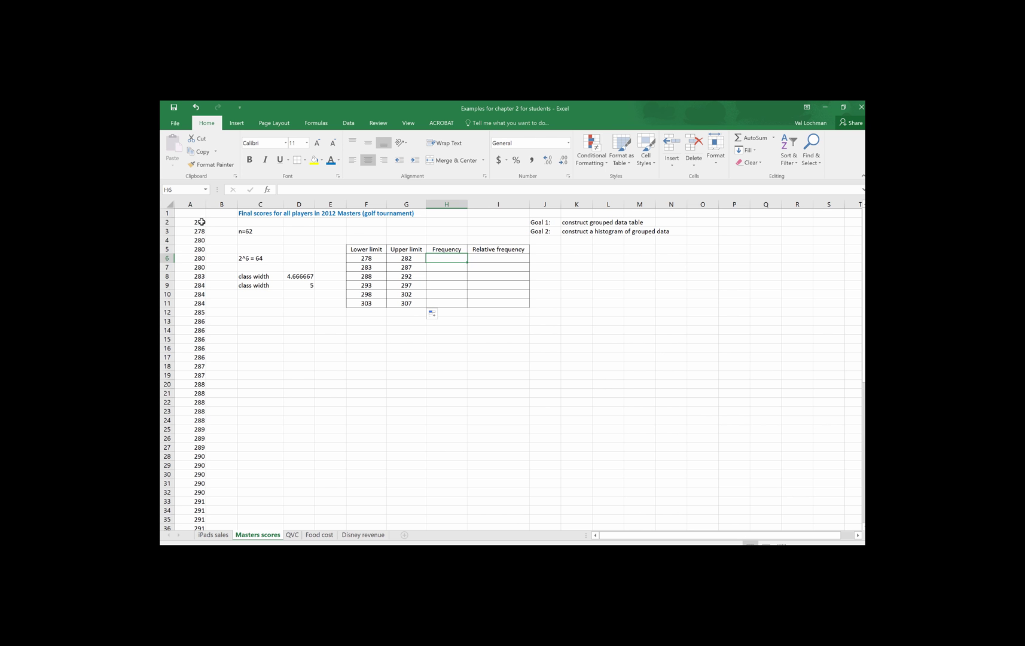
left_click_drag(201, 222, 203, 265)
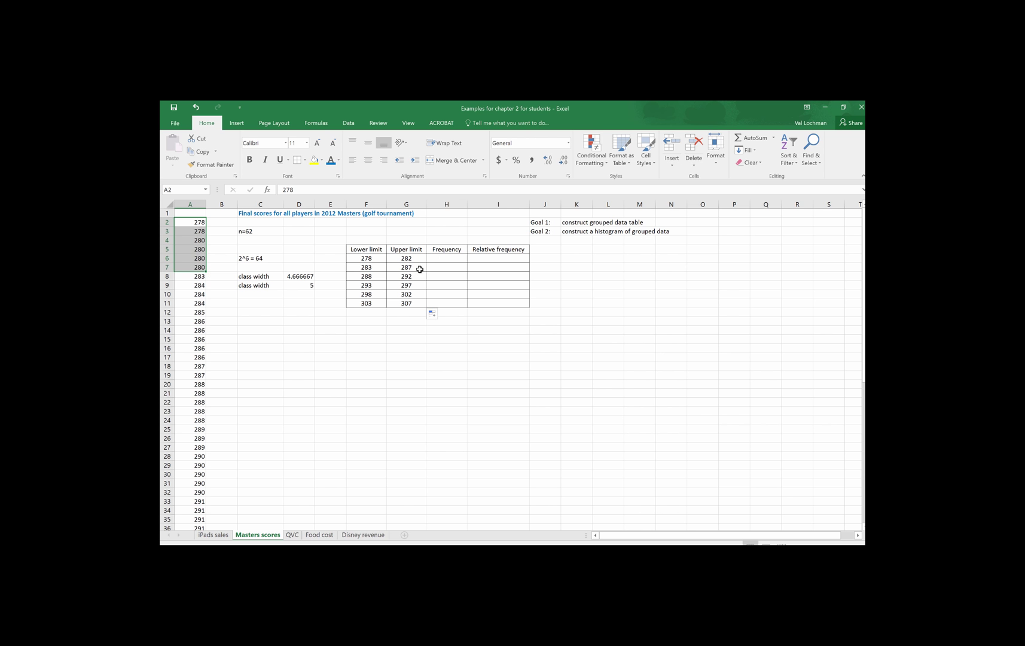
left_click(447, 259)
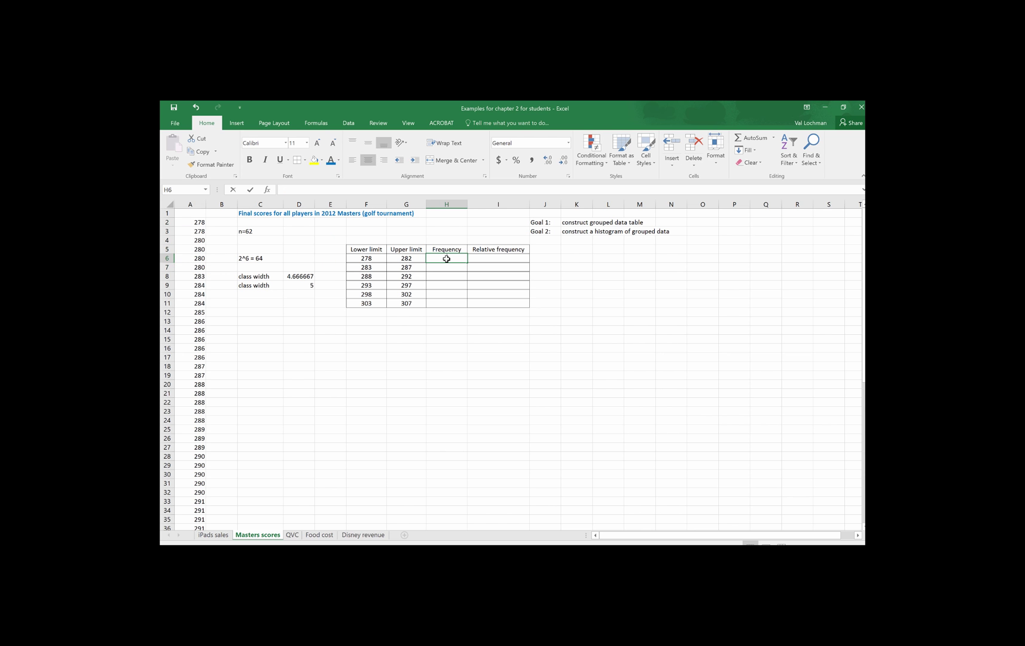
type("6")
key("Return")
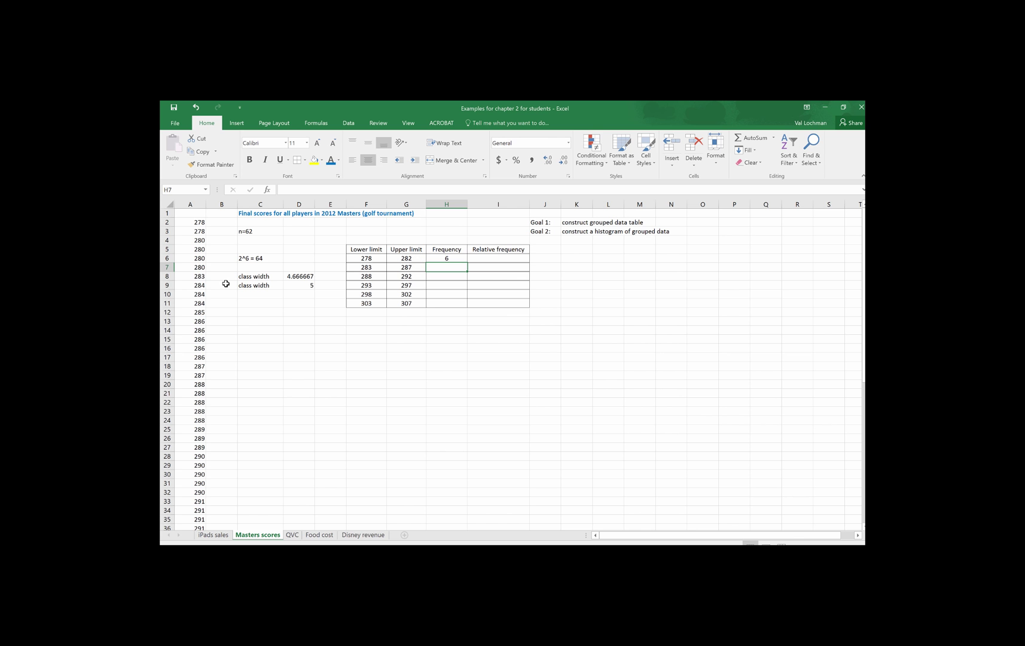
Step: Count the scores from 283 to 287 in A8:A19 and enter 12 as the second class frequency in H7
left_click(201, 276)
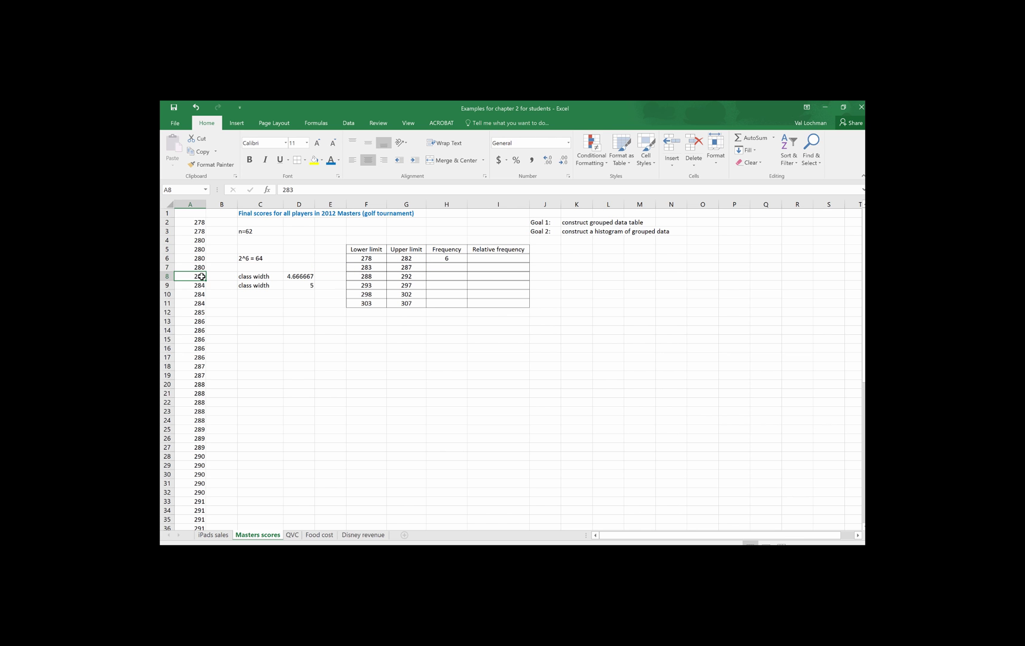
left_click_drag(202, 276, 202, 375)
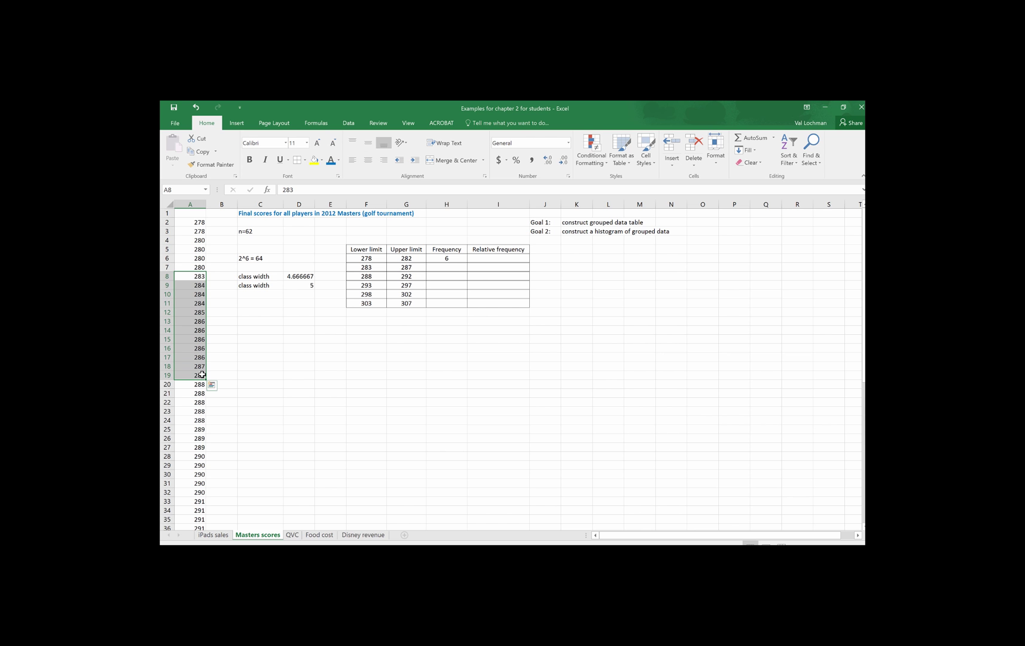
left_click(453, 269)
type("12")
key("Return")
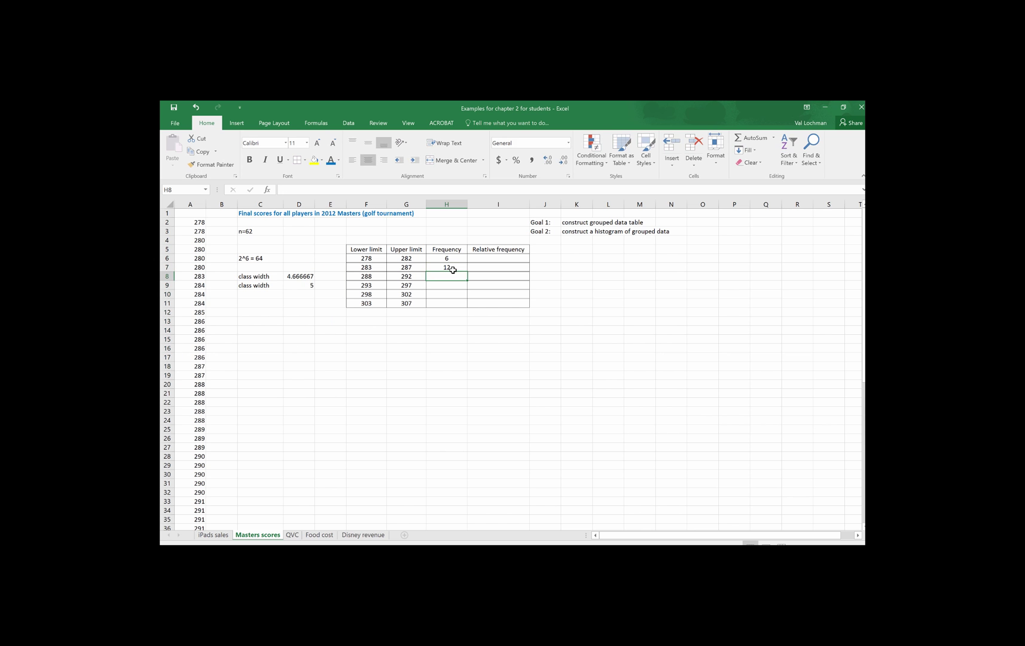
Step: Enter the remaining class frequencies 21, 16, 6 and 1 in H8 through H11
type("21")
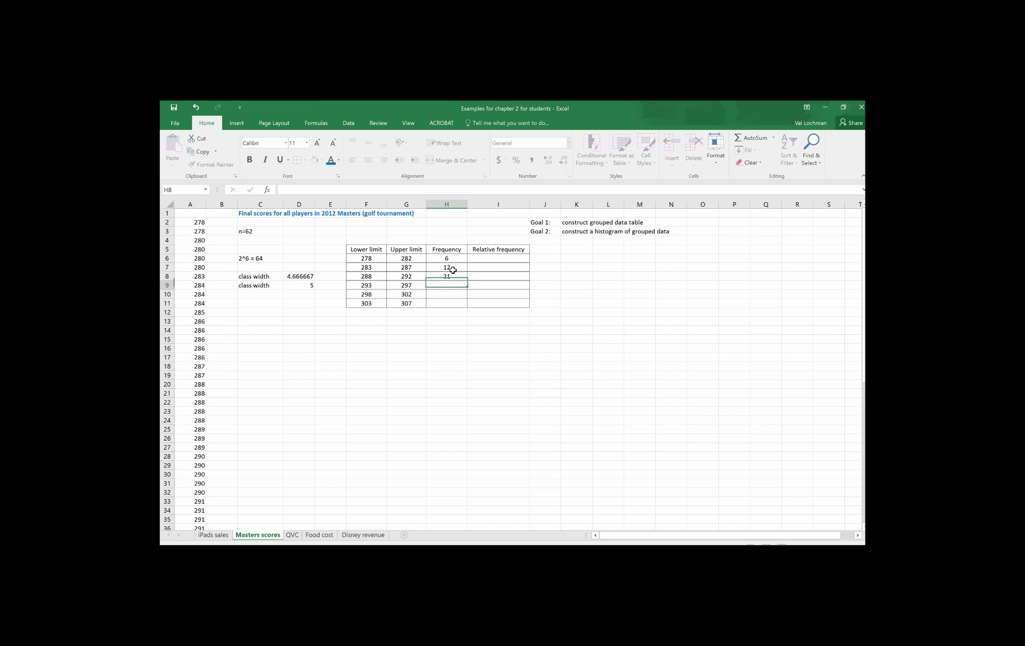
key("Return")
type("16")
key("Return")
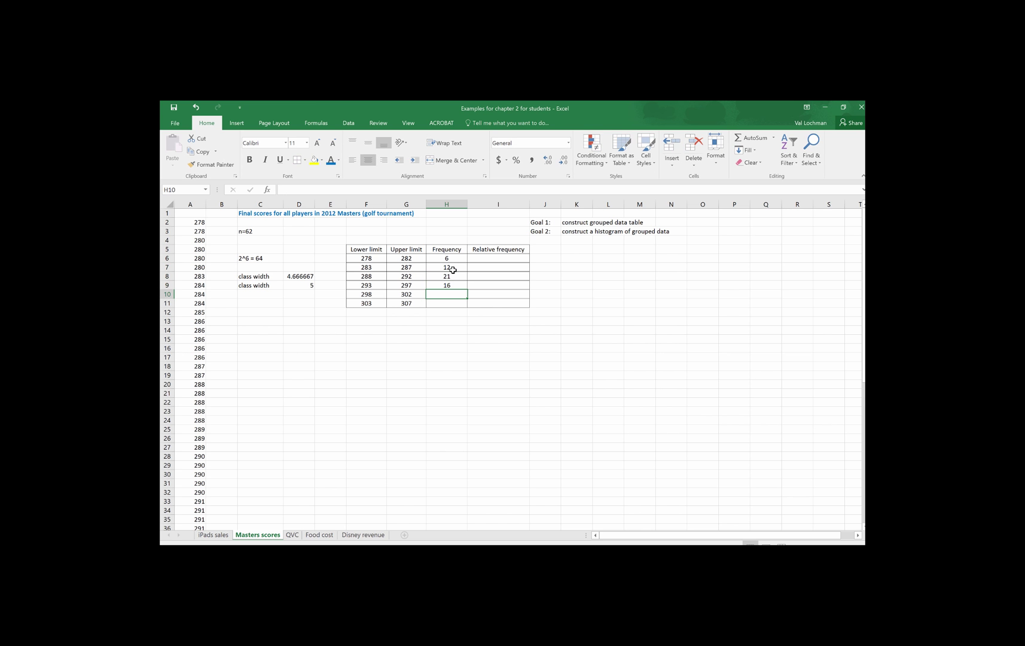
type("6")
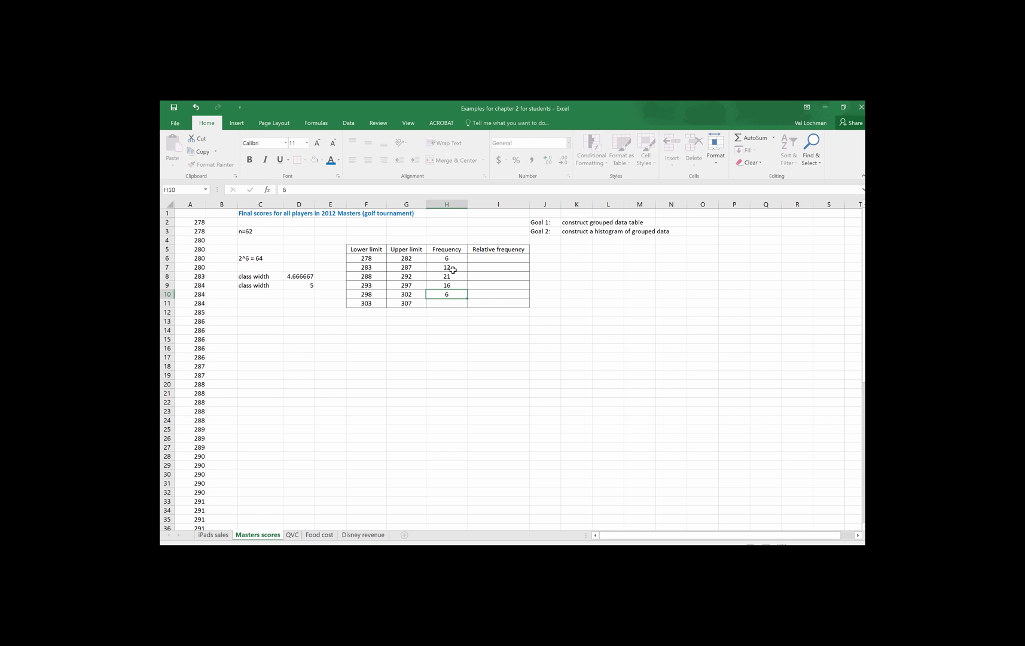
key("Return")
type("1")
key("Return")
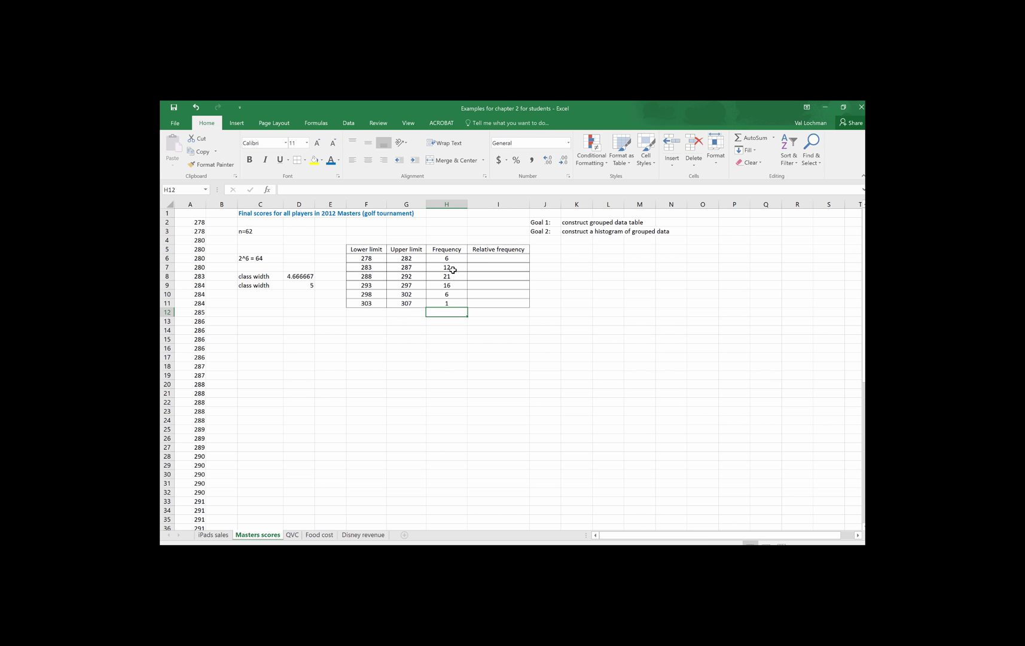
Step: Total the class frequencies in H14 with =SUM(H6:H11) and compare the total with n
left_click(447, 329)
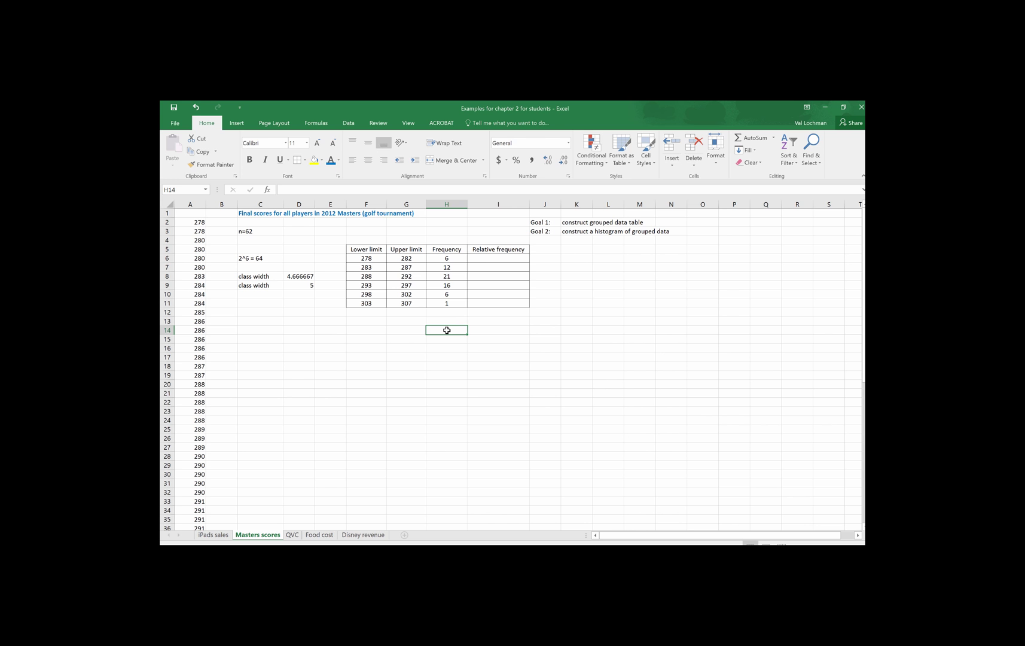
type("=sum(")
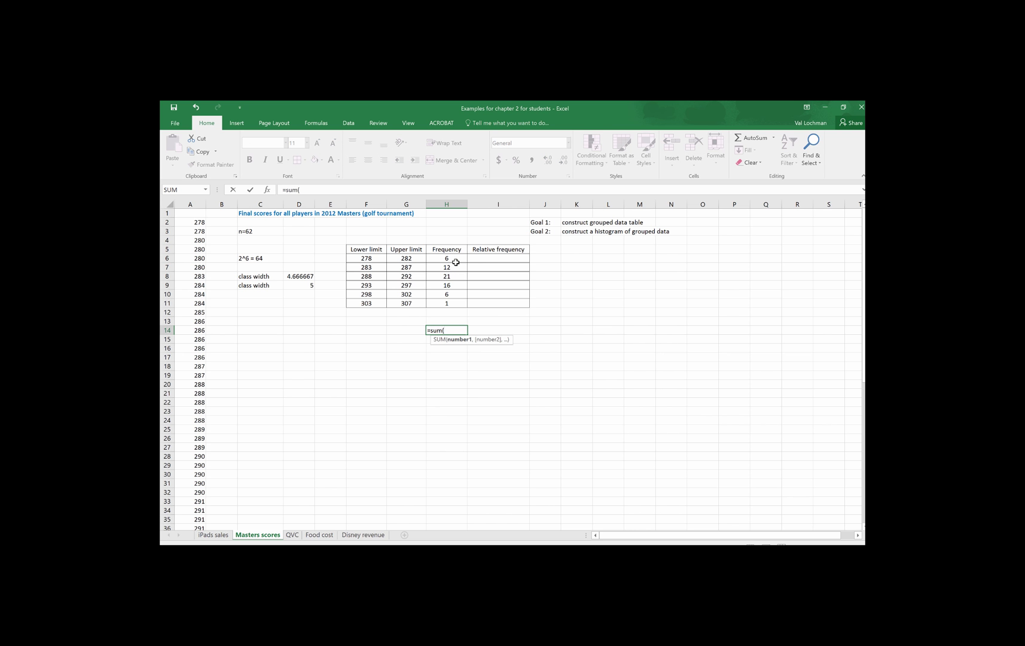
left_click_drag(453, 259, 452, 305)
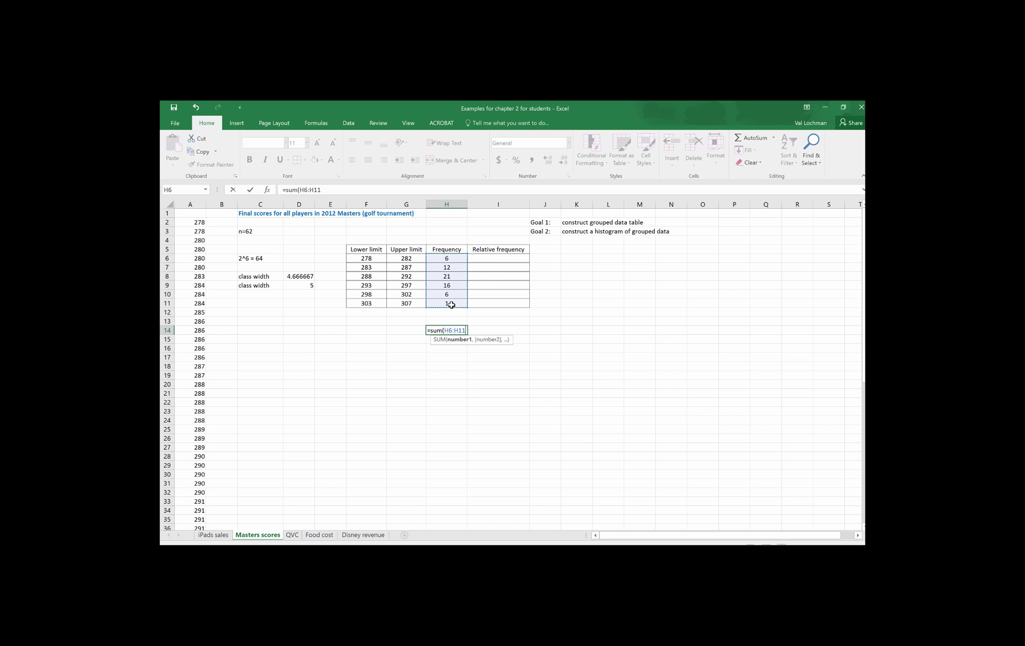
type(")")
key("Return")
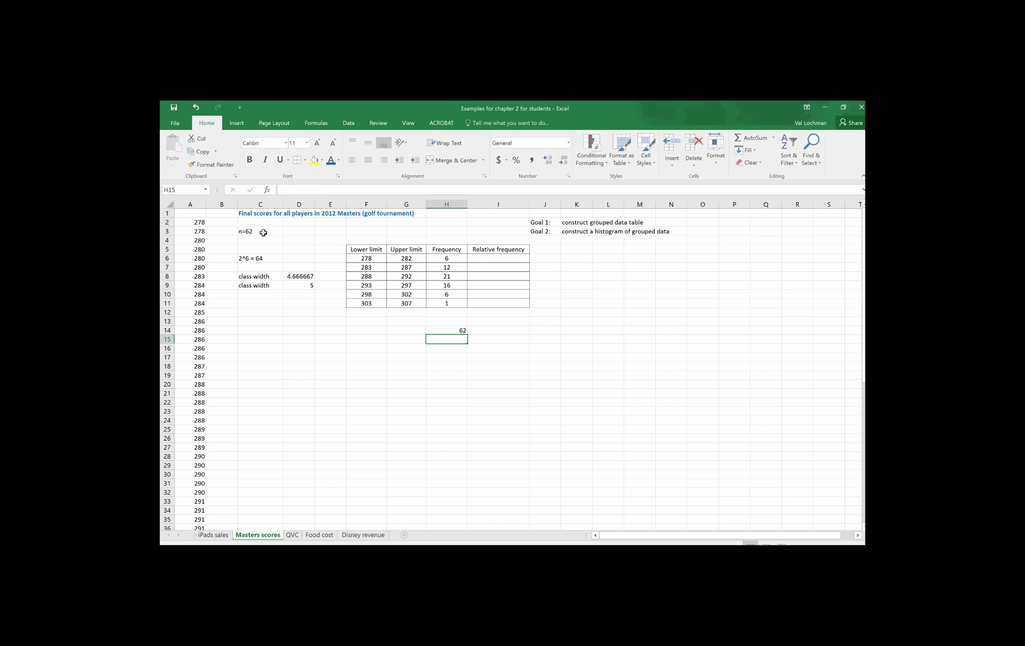
left_click(452, 330)
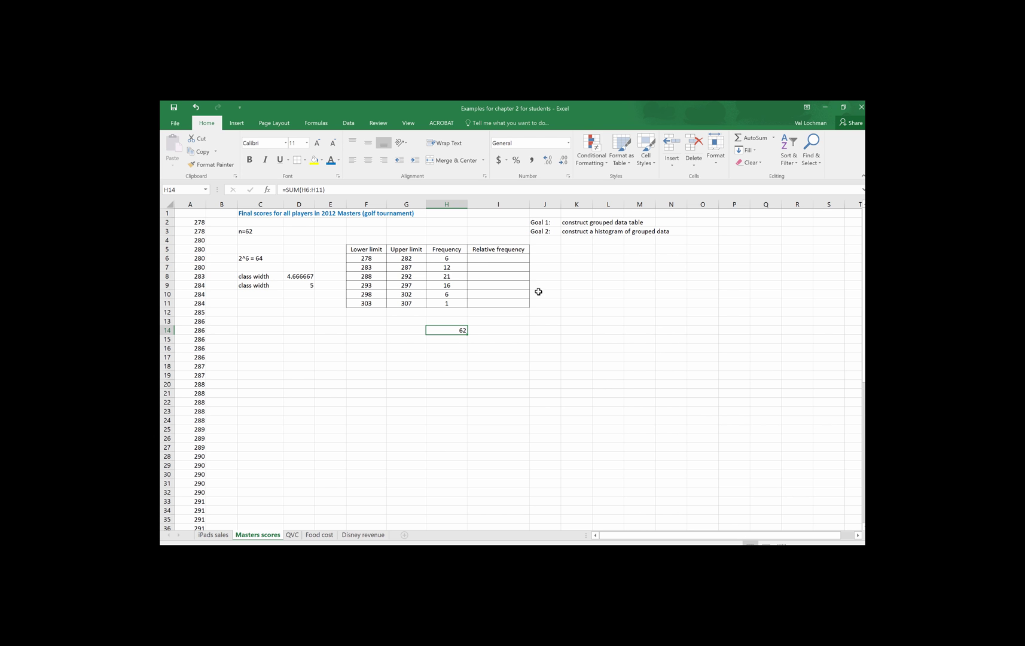
Step: Enter =H6/62 in I6 for the first relative frequency and fill the formula down through I11
left_click(499, 259)
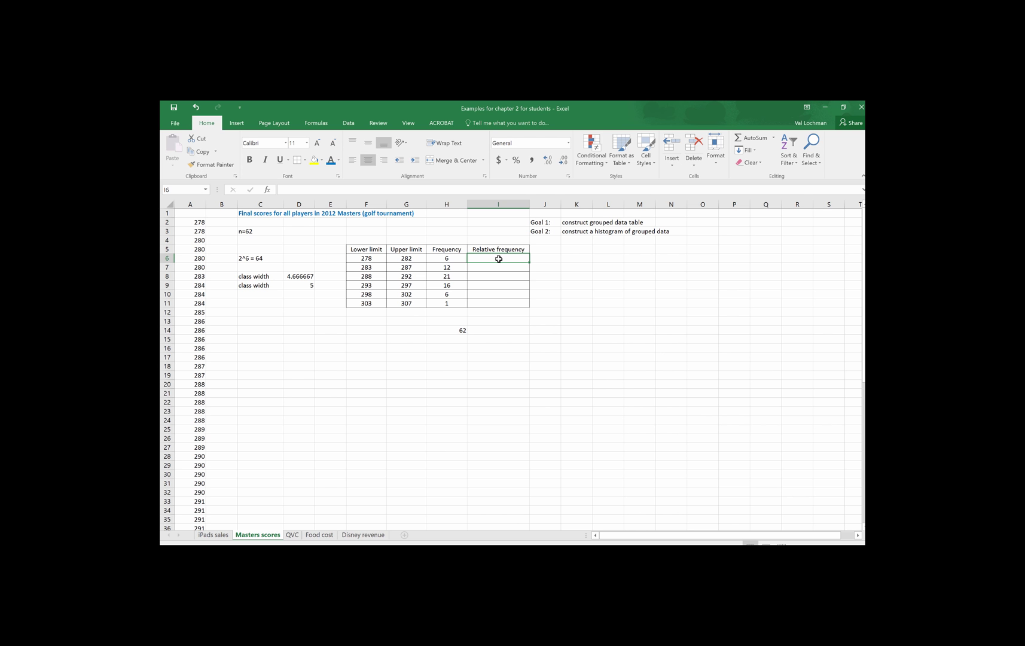
type("=")
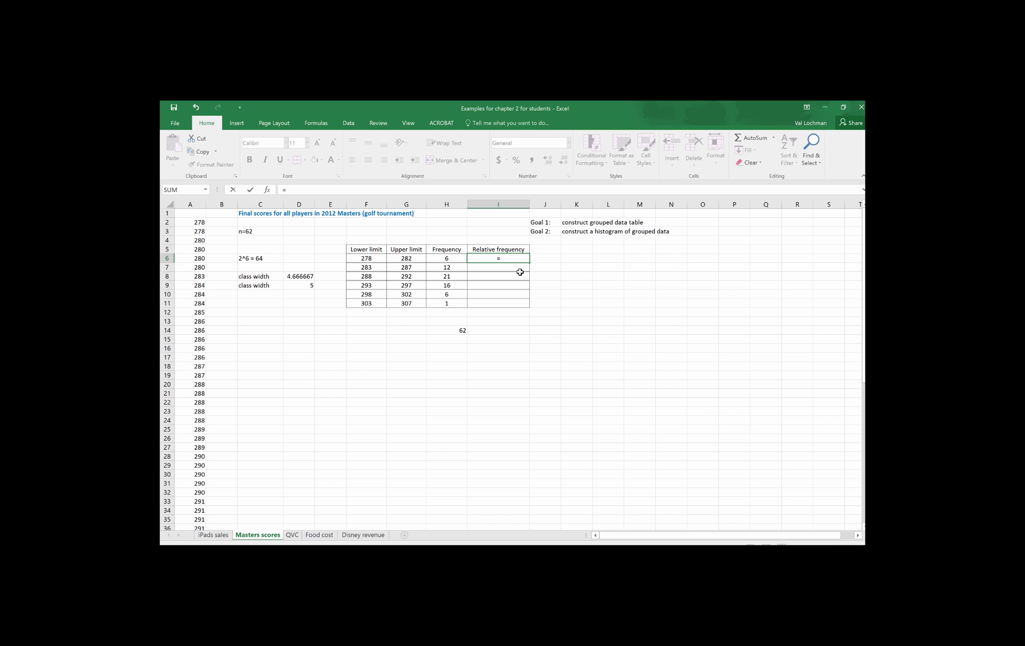
left_click(447, 259)
type("/")
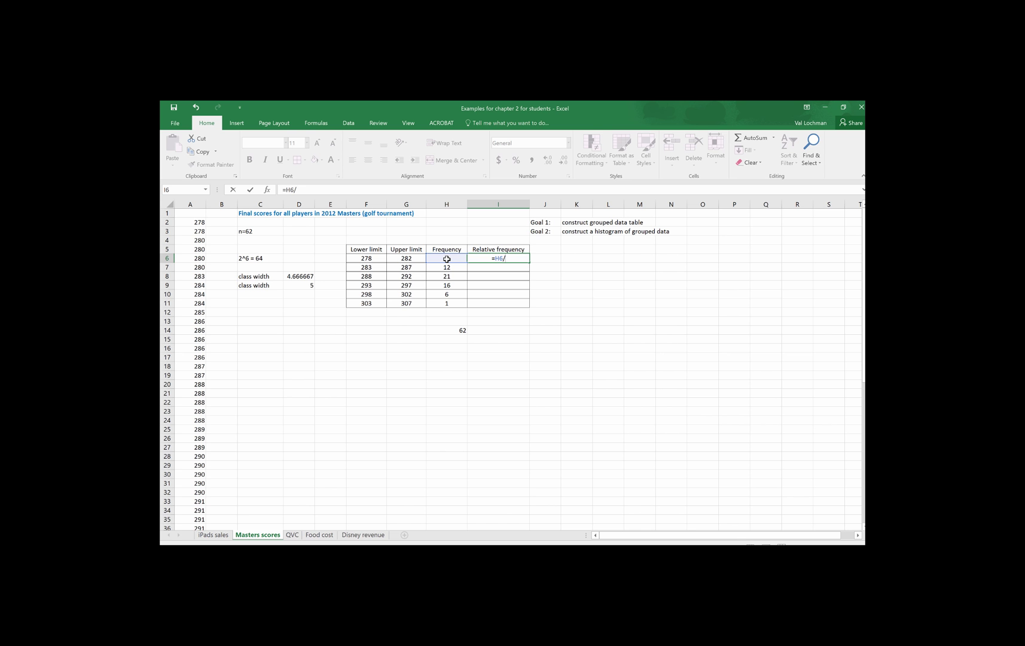
type("62")
key("Return")
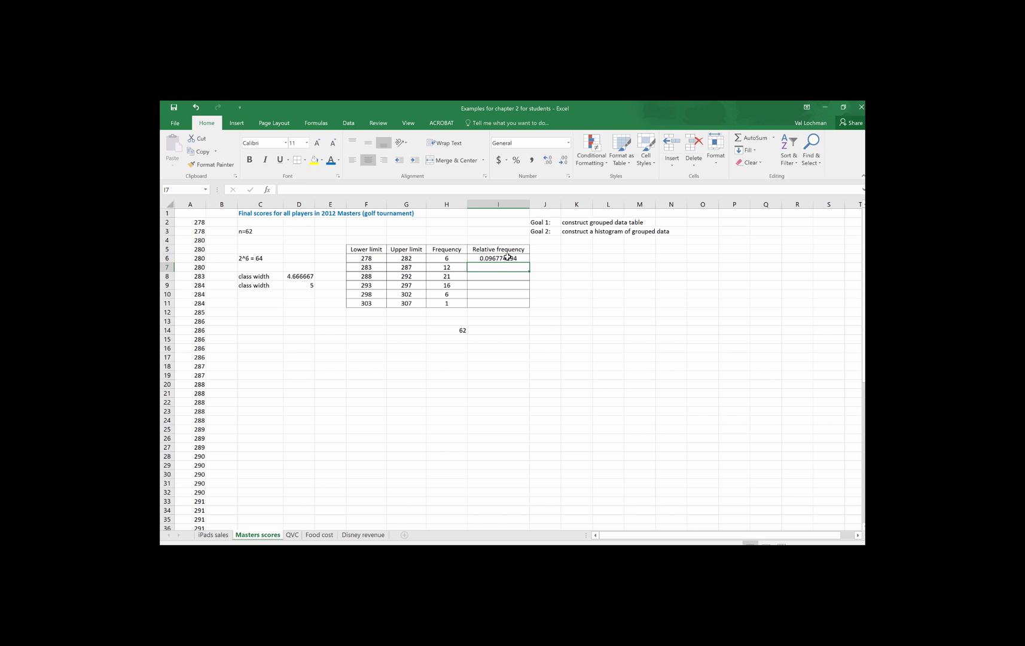
left_click(508, 257)
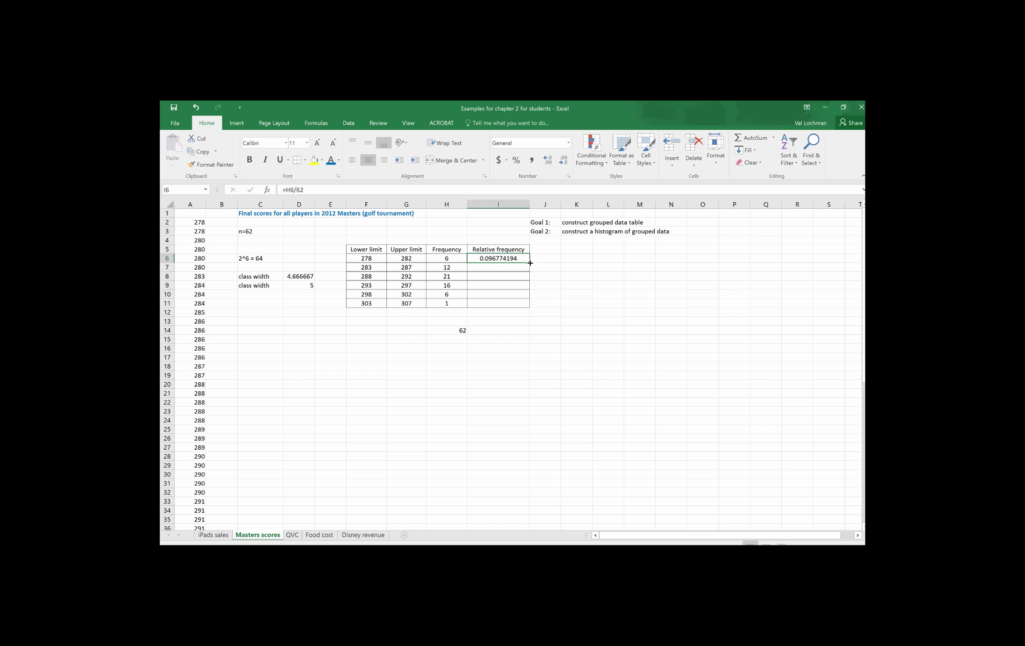
left_click_drag(530, 263, 527, 307)
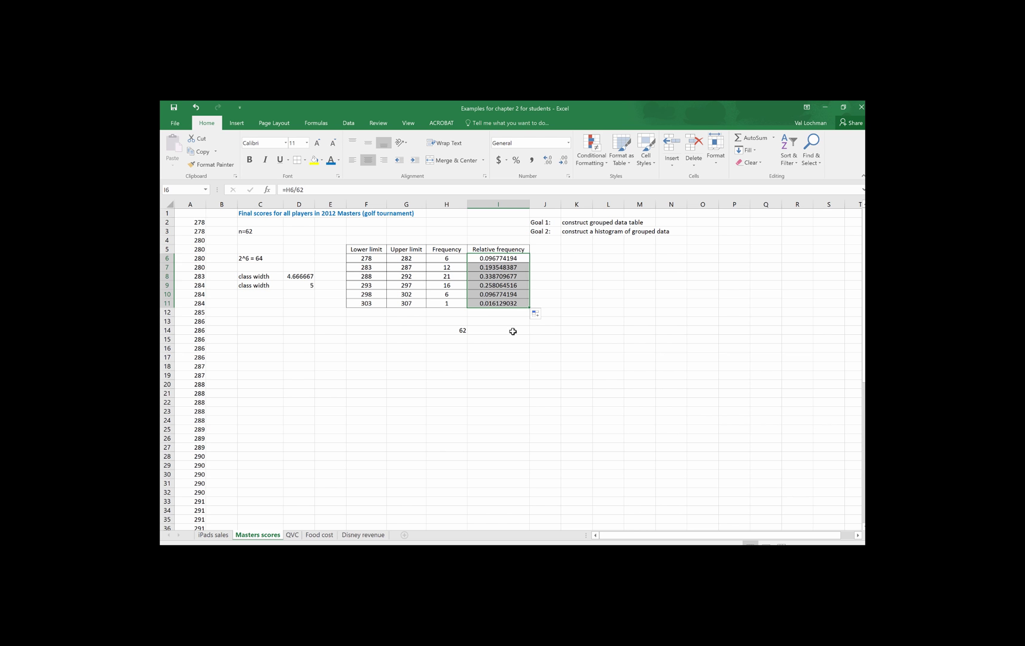
Step: Total the relative frequencies in I14 with =SUM(I6:I11)
left_click(512, 331)
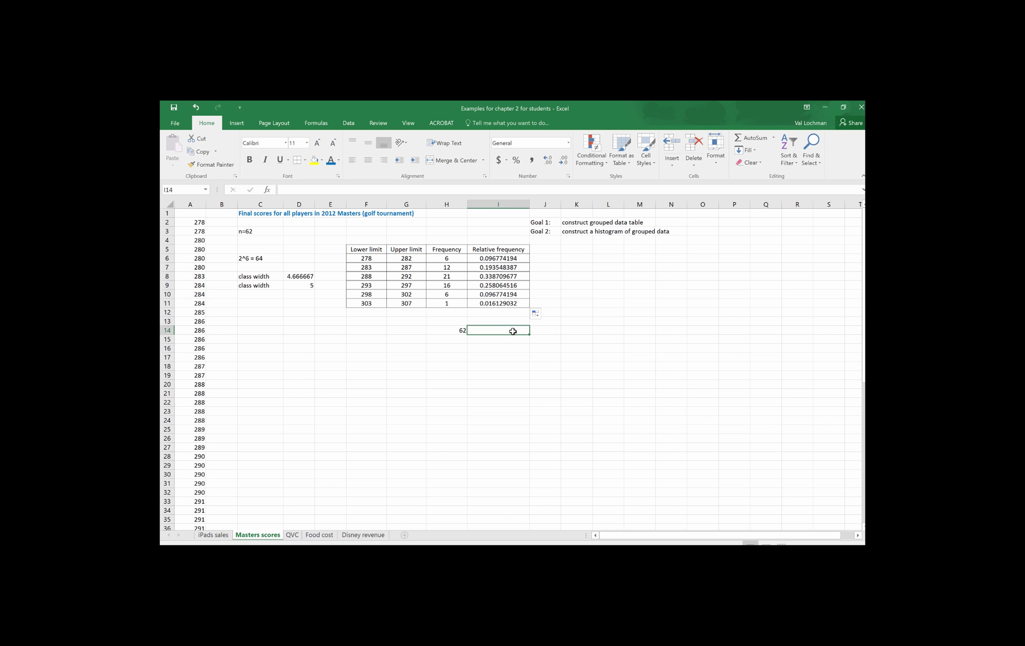
type("=sum")
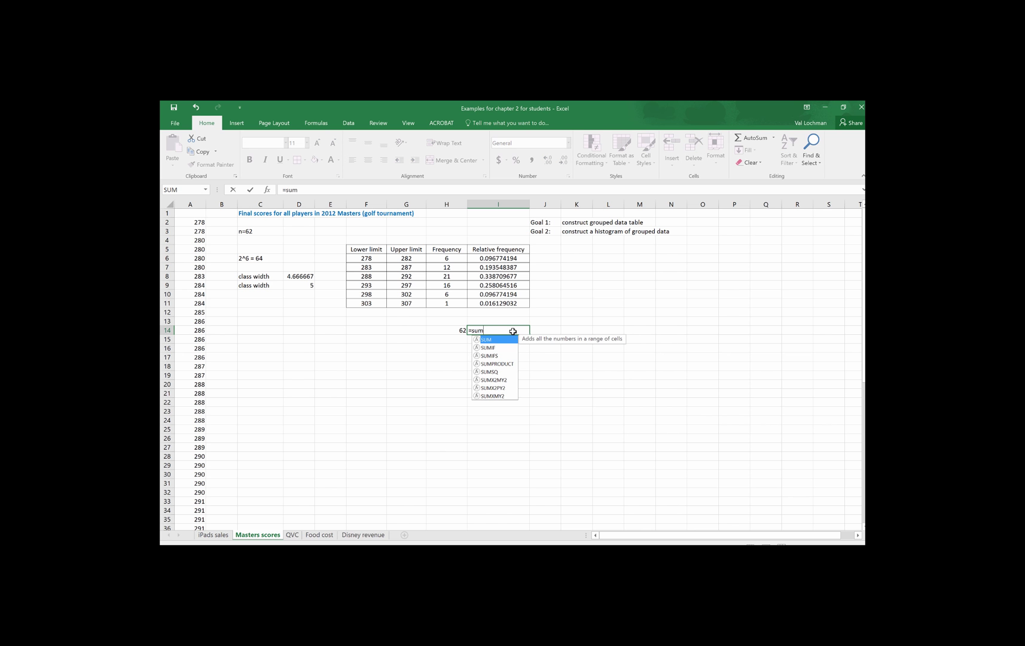
type("(")
left_click_drag(501, 259, 499, 304)
key("Return")
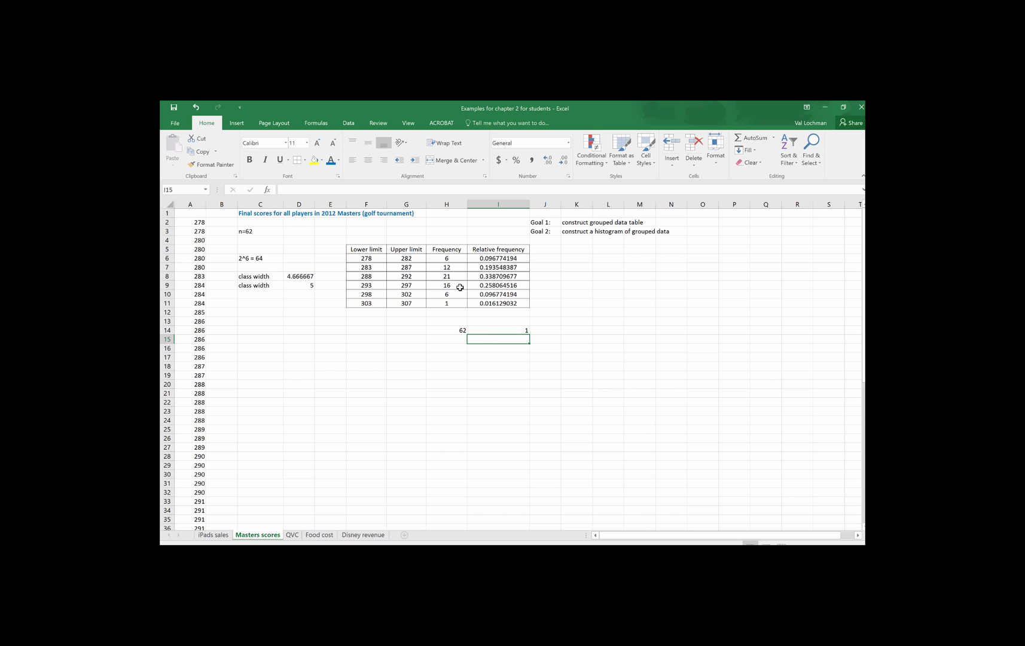
left_click_drag(458, 280, 455, 283)
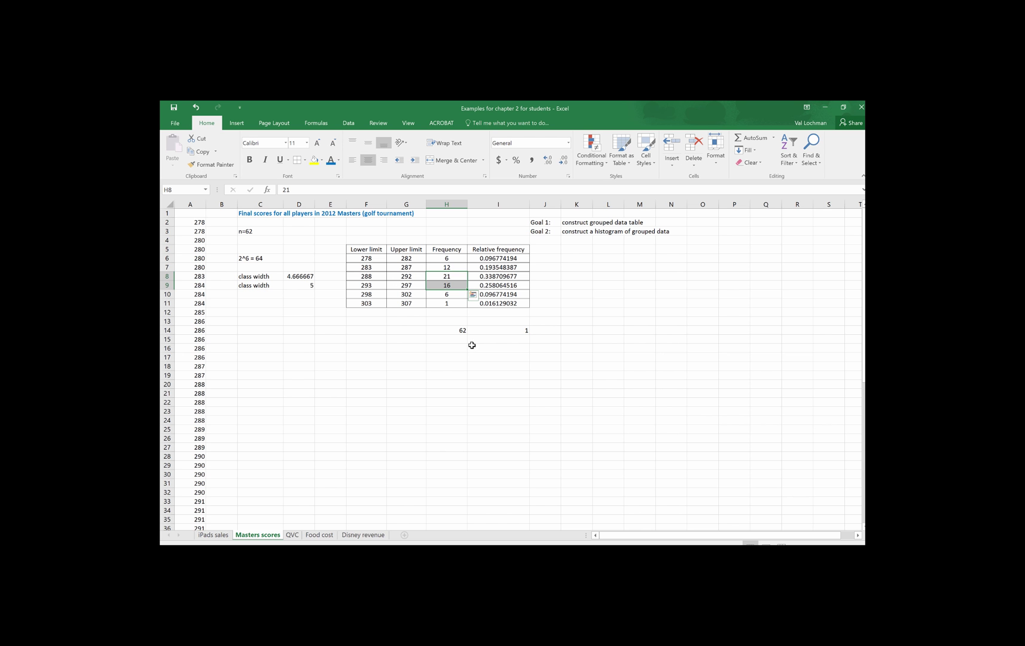
left_click(448, 260)
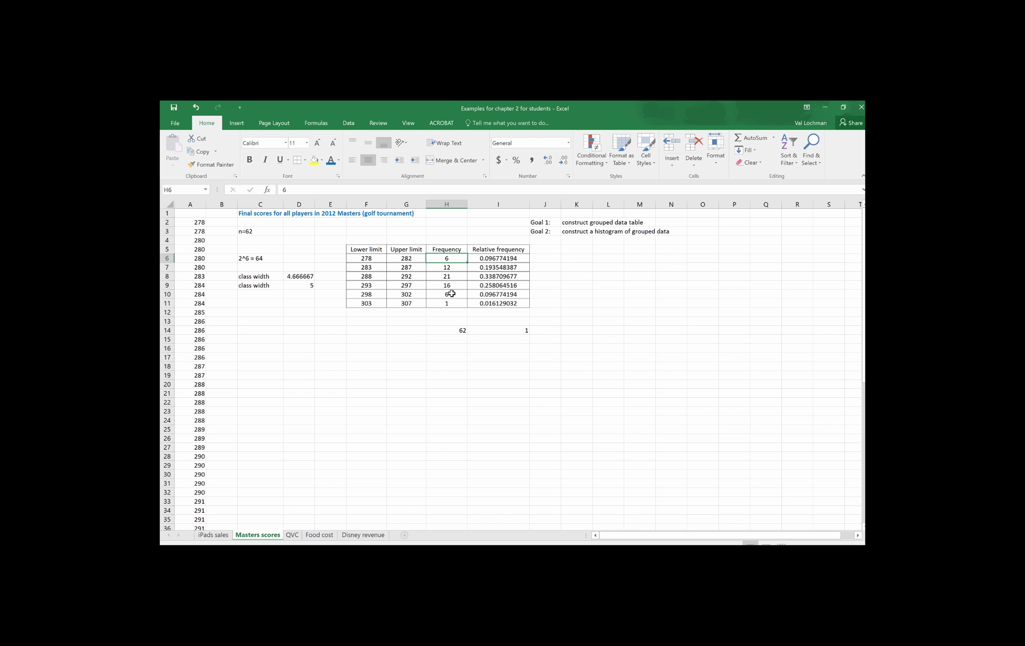
left_click_drag(451, 294, 453, 303)
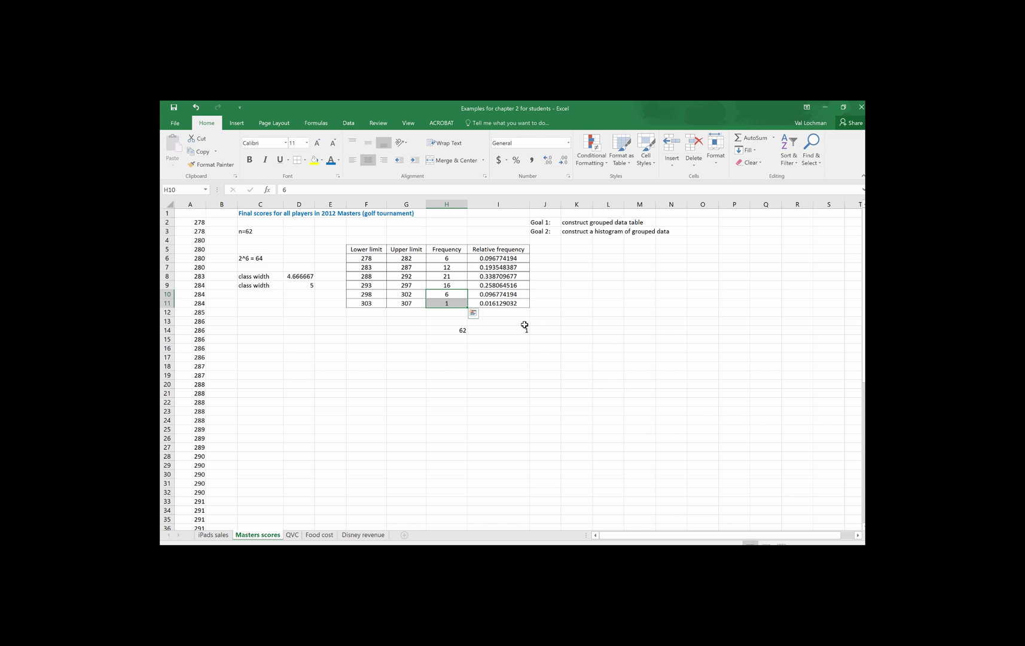
left_click(520, 331)
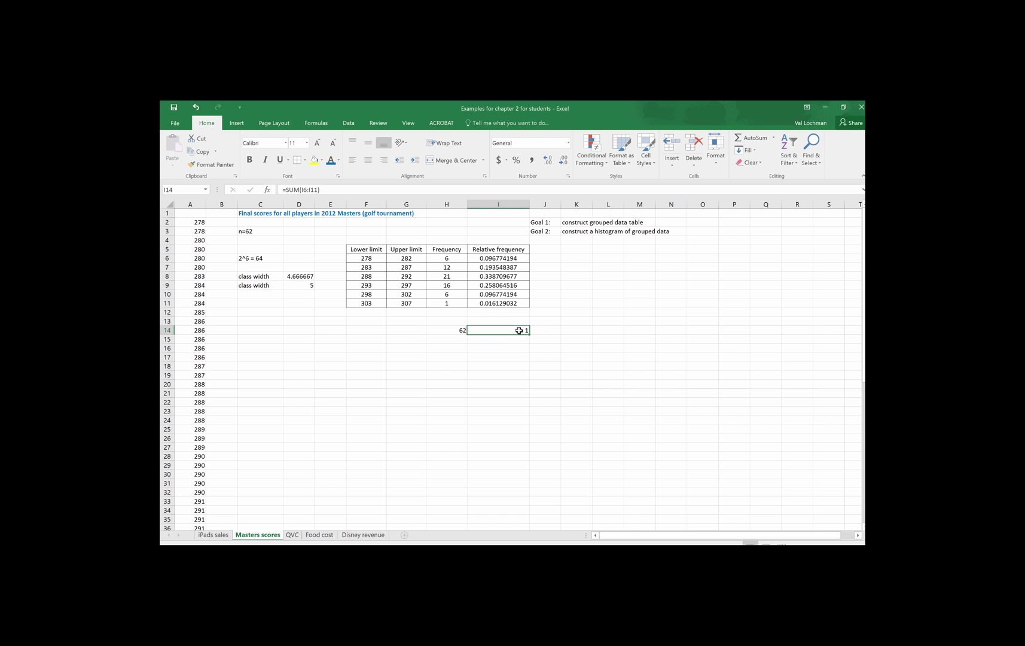
Step: Highlight the "Goal 1:" label in J2 with yellow fill
left_click(542, 222)
left_click(314, 161)
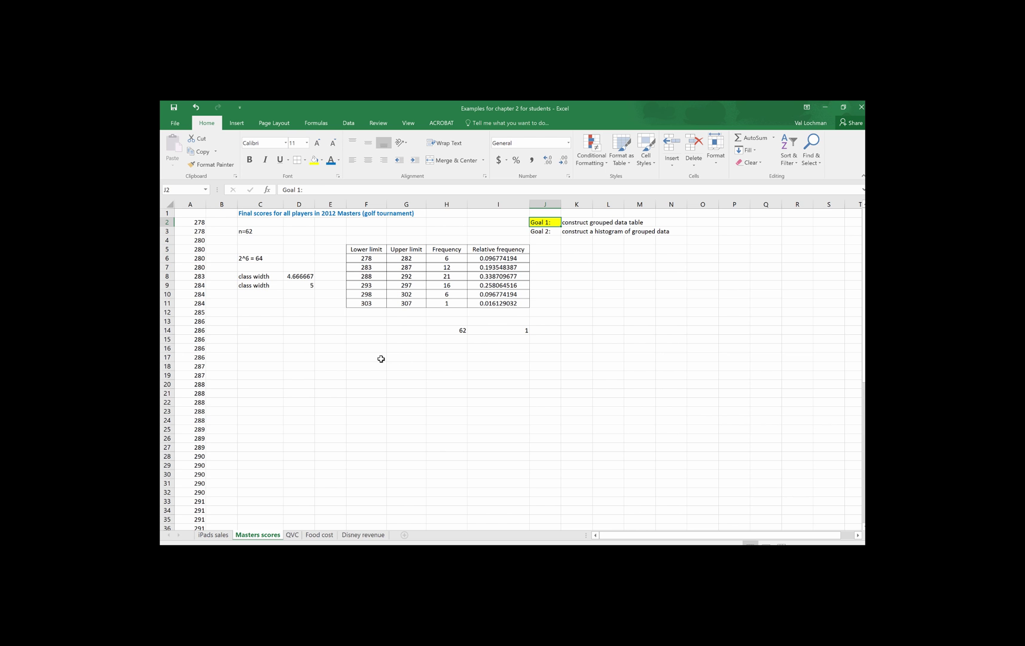
Step: Clear the frequency and relative frequency totals in H14:I14
left_click(497, 339)
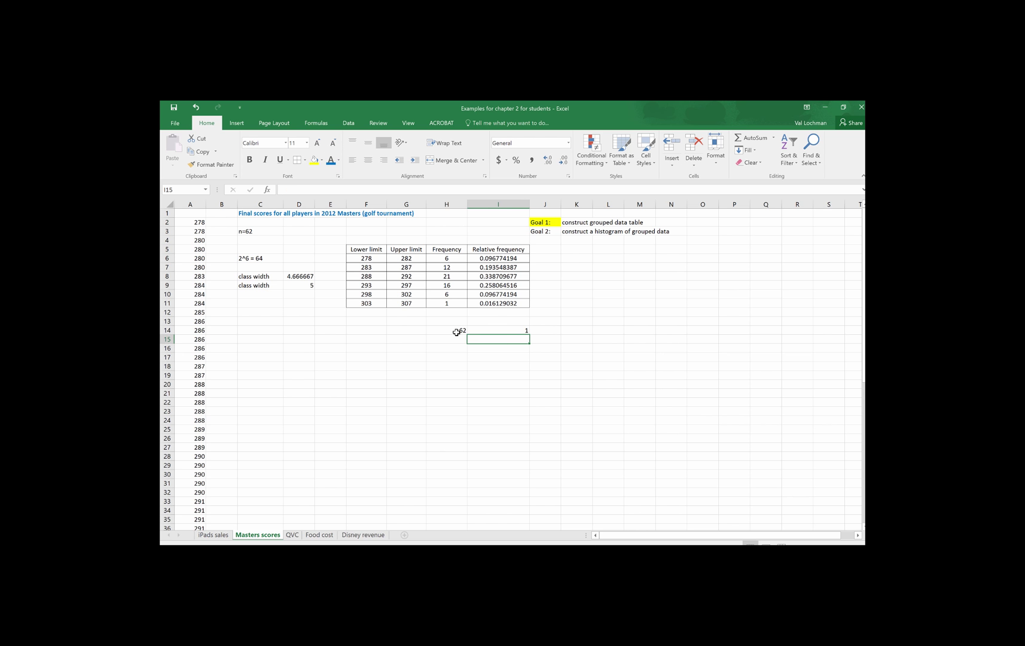
left_click(454, 330)
left_click_drag(454, 330, 522, 330)
key("Delete")
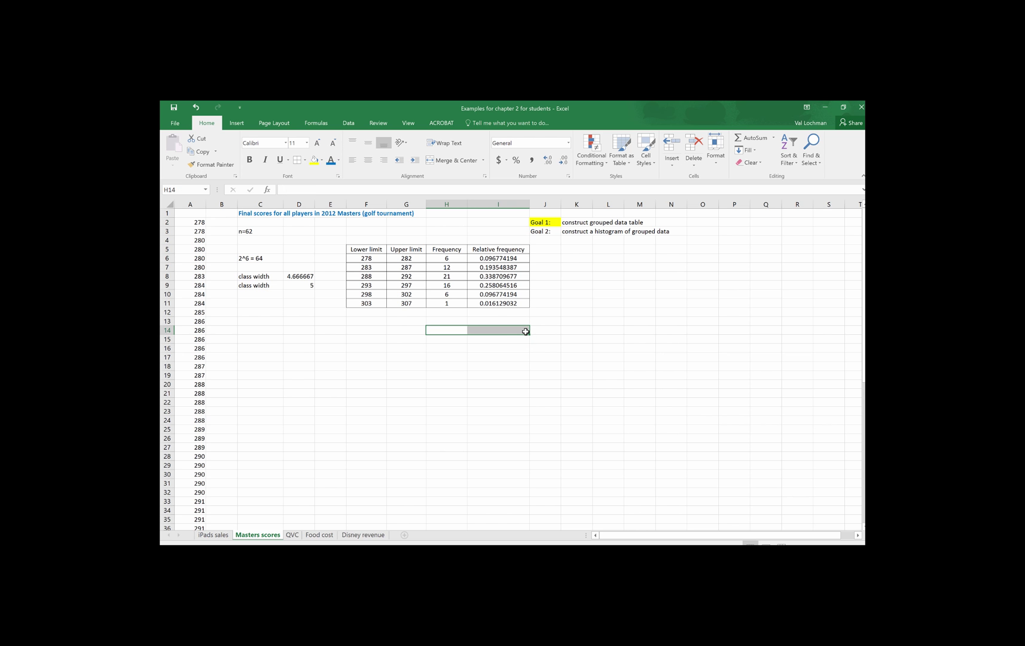
Step: Start the Histogram analysis tool and set its input range to the scores in A2:A63
left_click(337, 337)
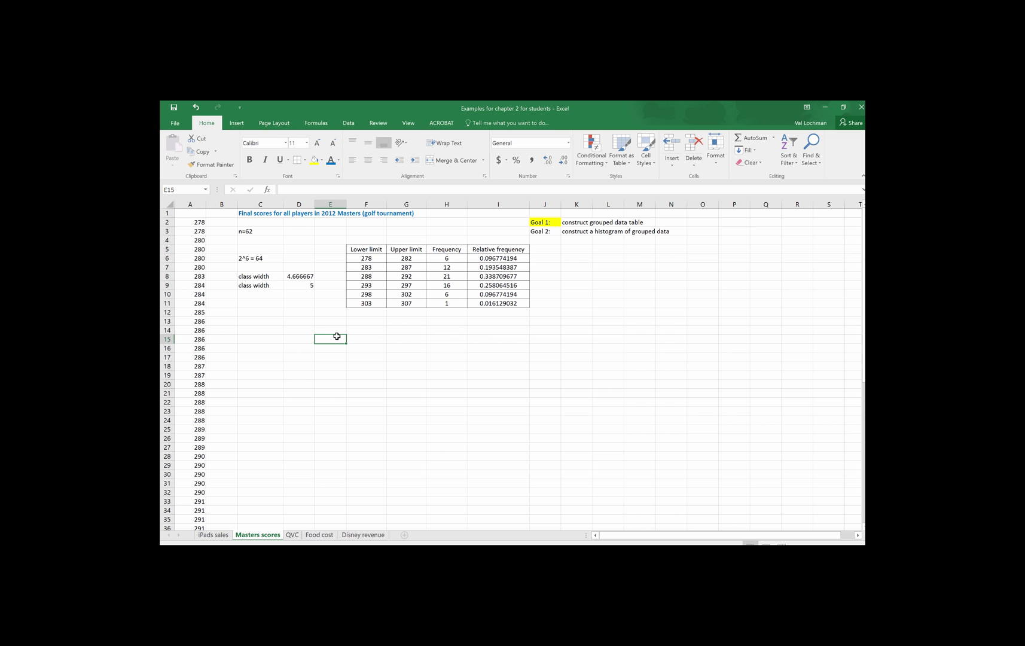
left_click(354, 124)
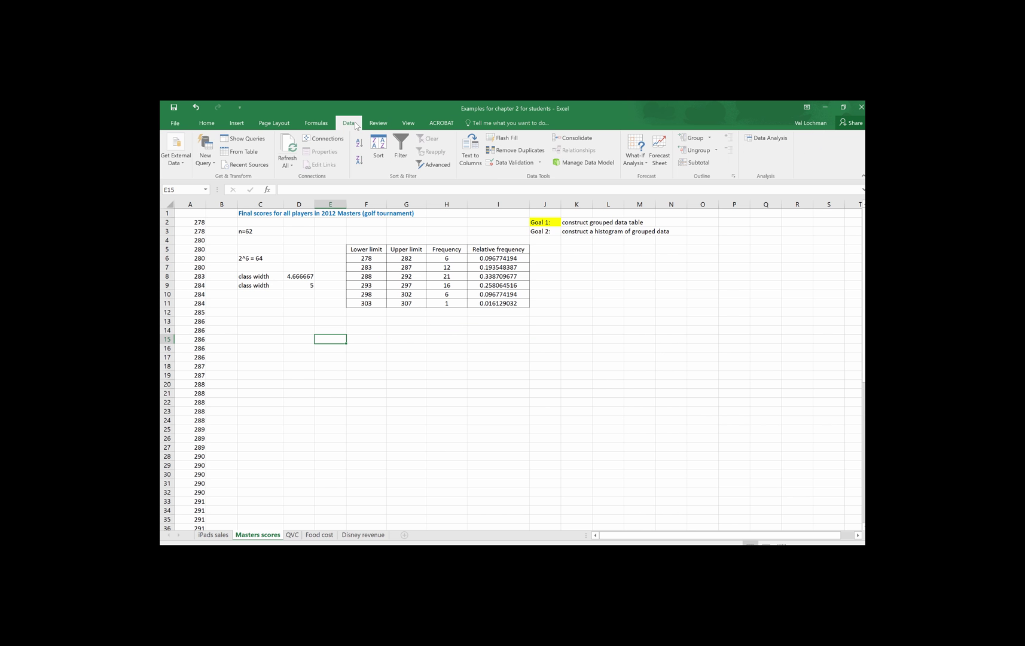
left_click(771, 139)
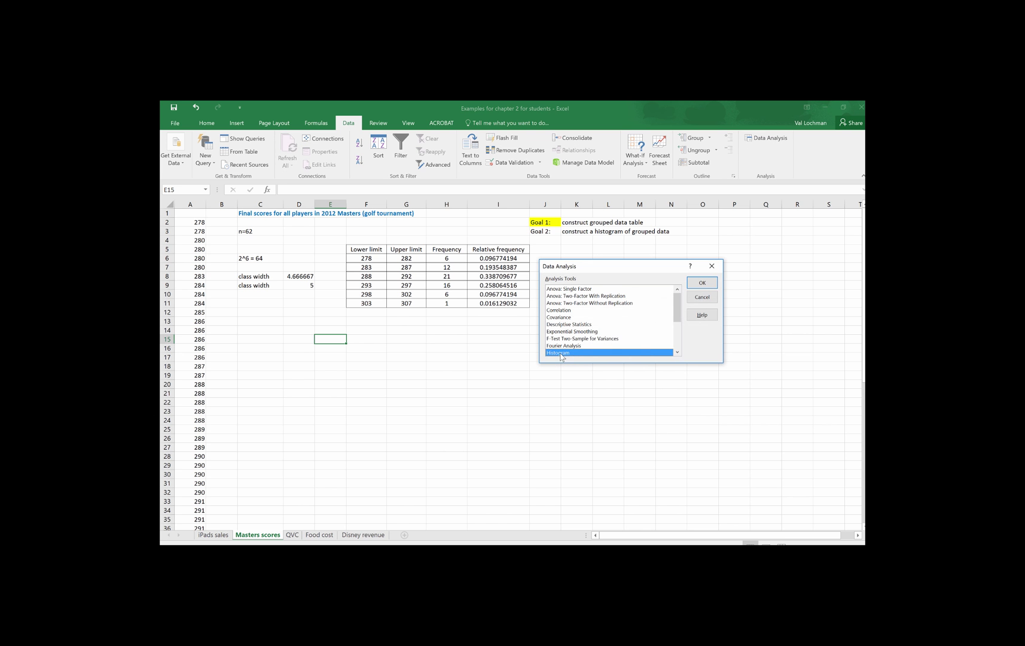
left_click(697, 285)
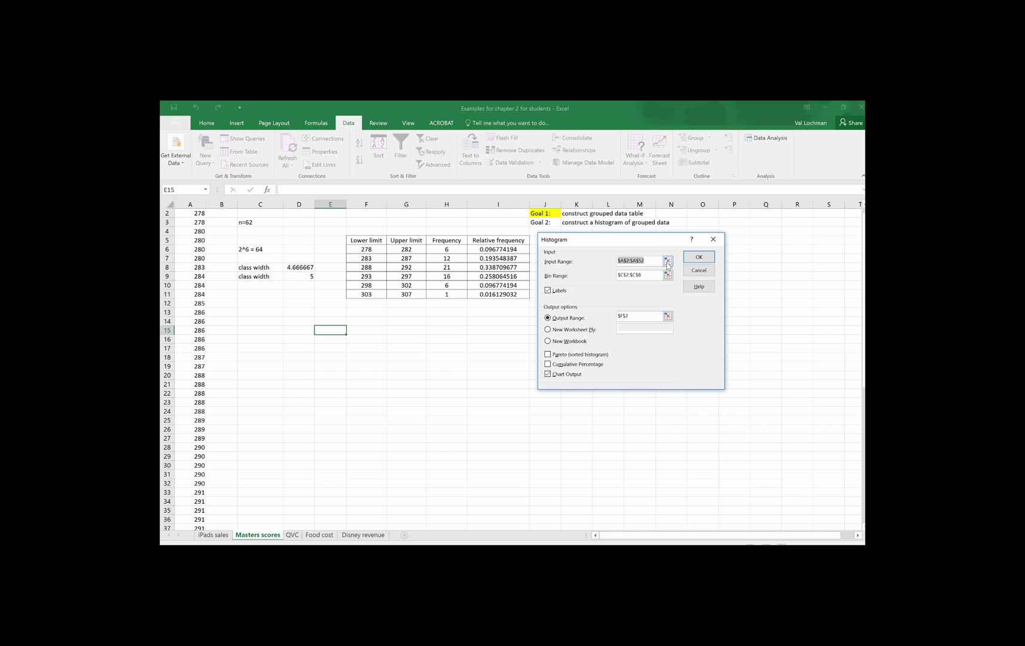
left_click(668, 262)
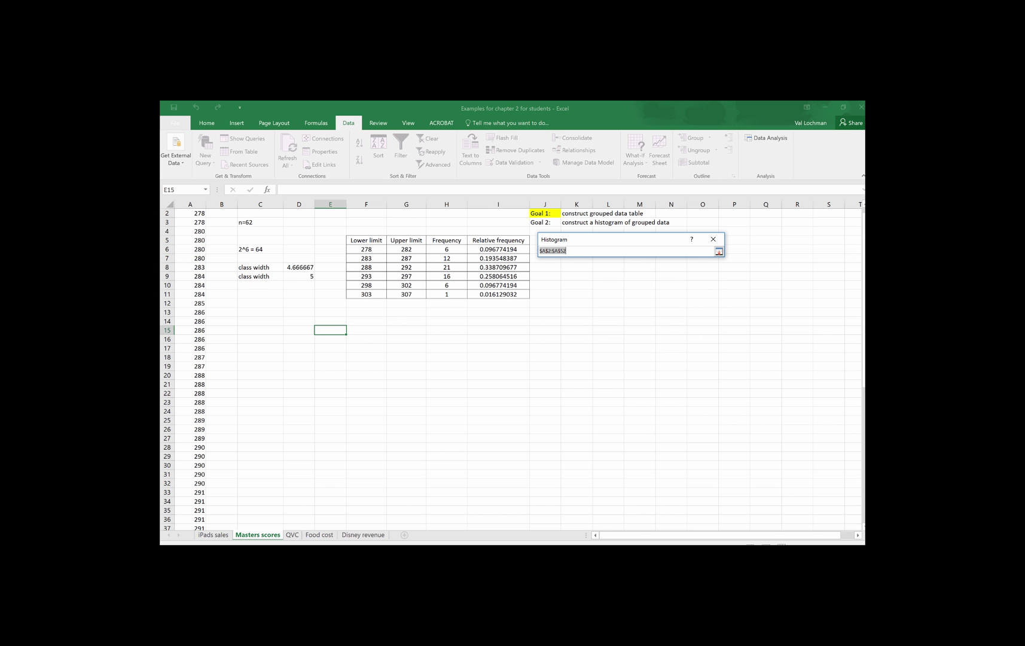
left_click_drag(863, 314, 863, 305)
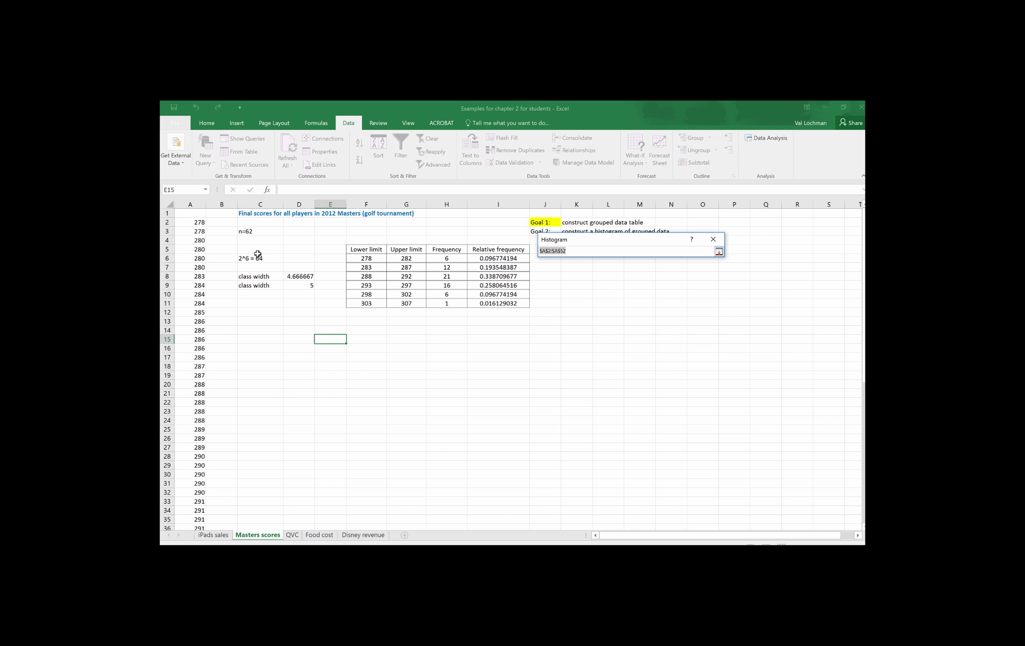
left_click_drag(203, 222, 200, 510)
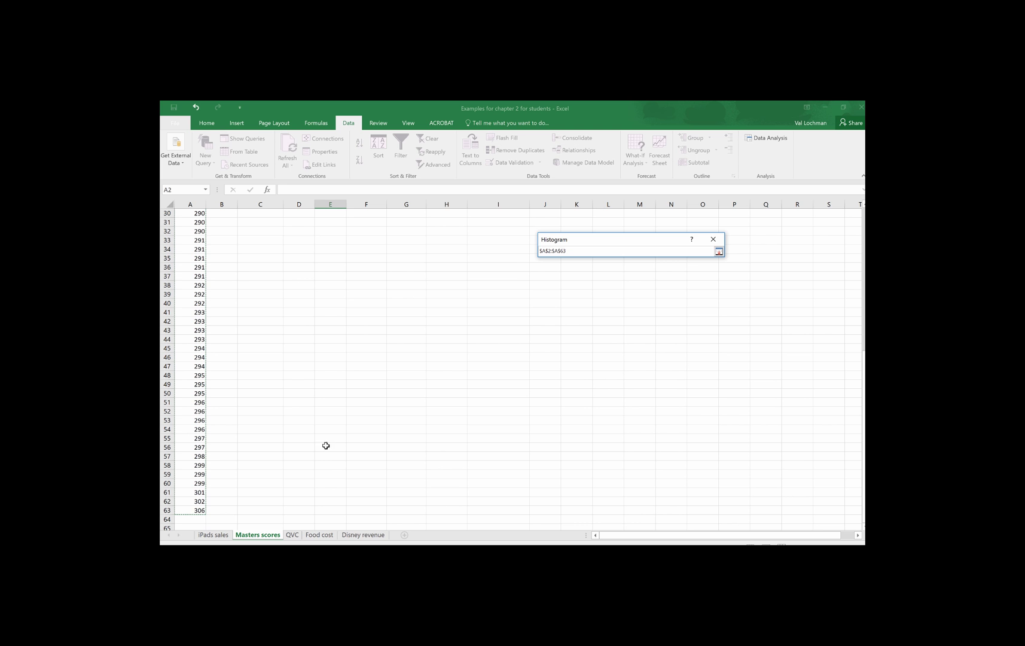
left_click(719, 251)
left_click(868, 240)
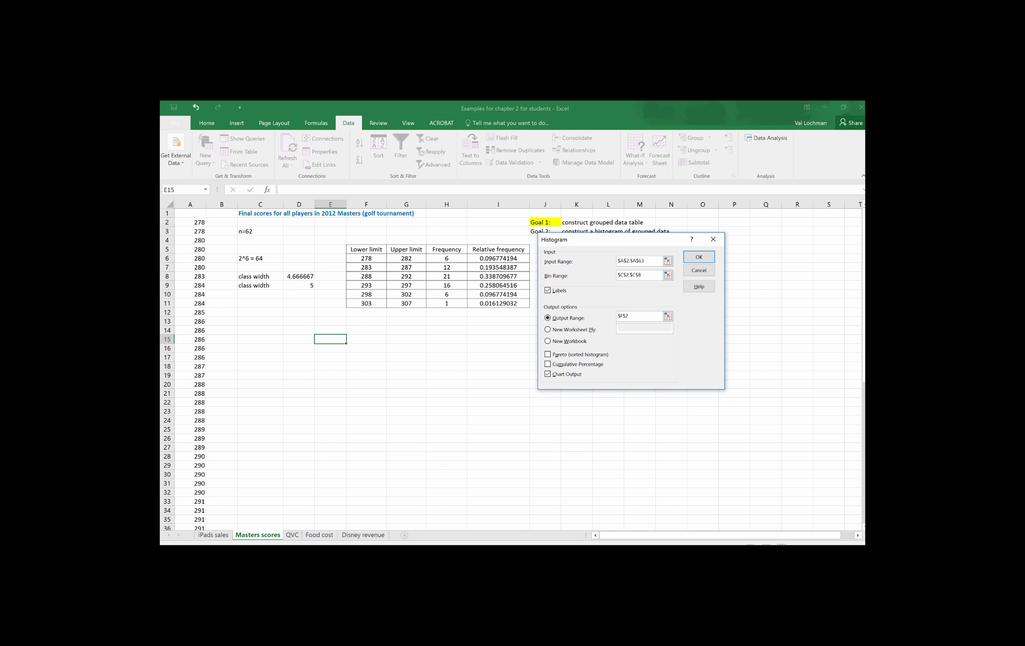
Step: Set the histogram's bin range to the upper limits including their heading, G5:G11
left_click(669, 276)
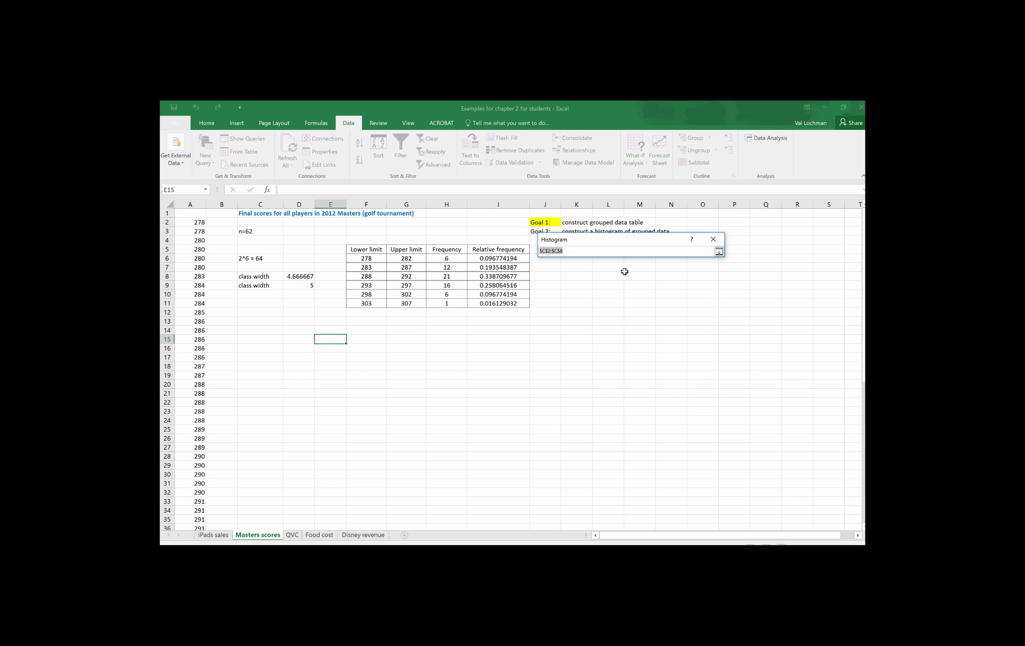
left_click(413, 249)
left_click_drag(413, 250, 412, 304)
left_click(720, 252)
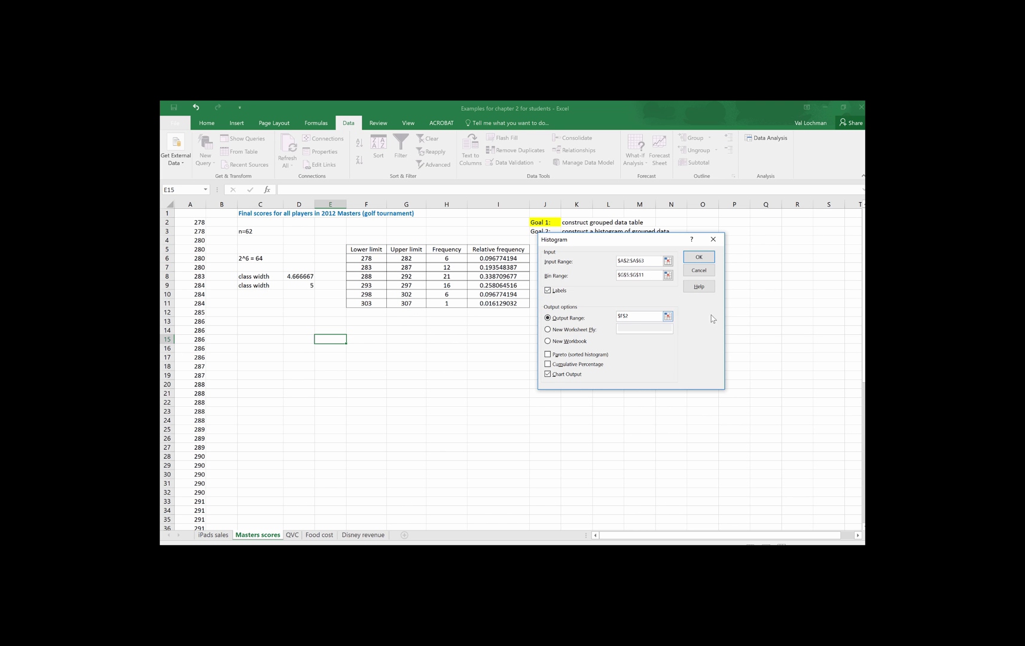
Step: Set the histogram's output range to E15 and generate the frequency table with its chart
left_click(667, 317)
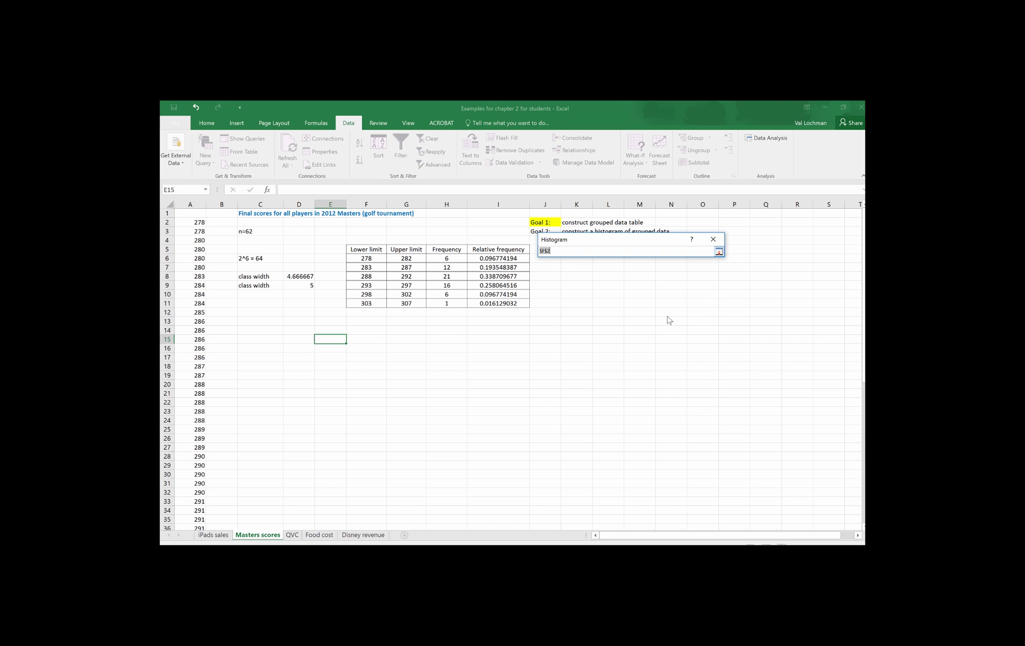
left_click(334, 341)
left_click(719, 253)
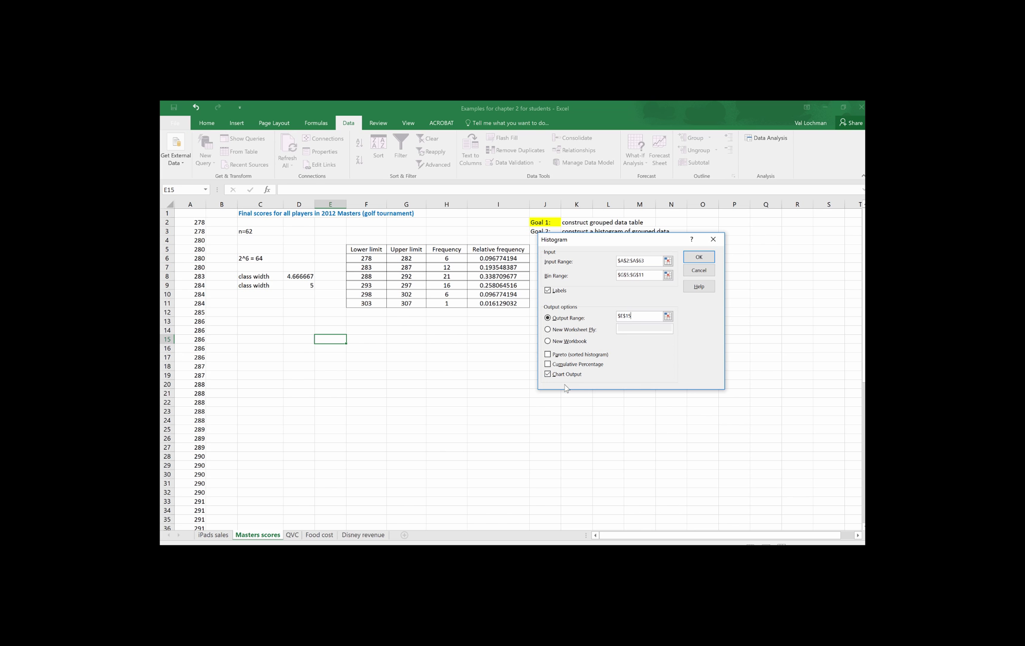
left_click(700, 259)
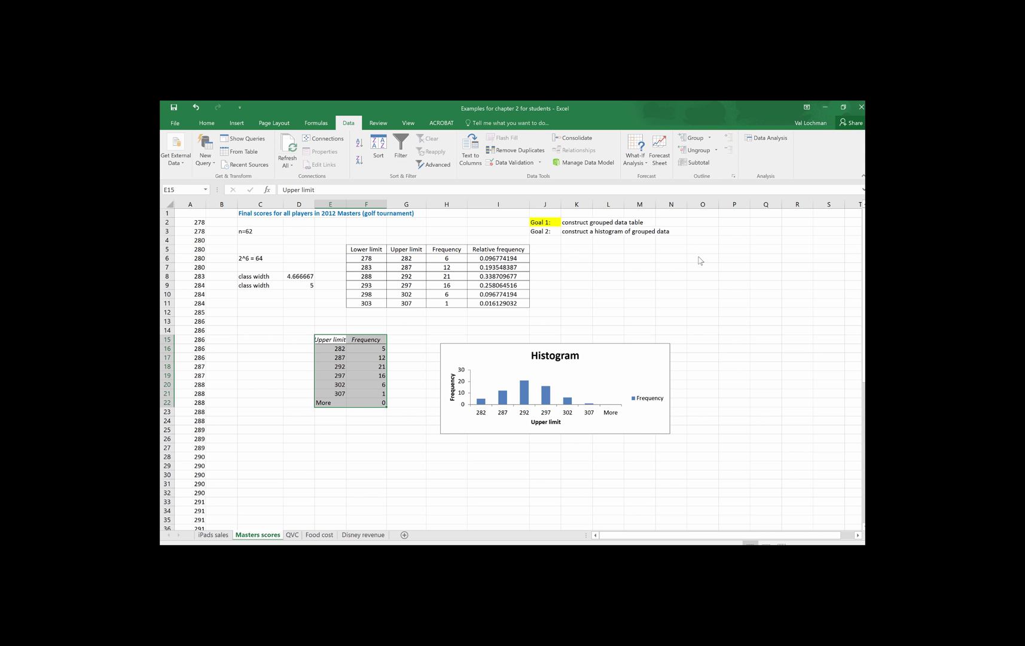
Step: Correct the frequency of the 282 class in F16 to 6
left_click(380, 351)
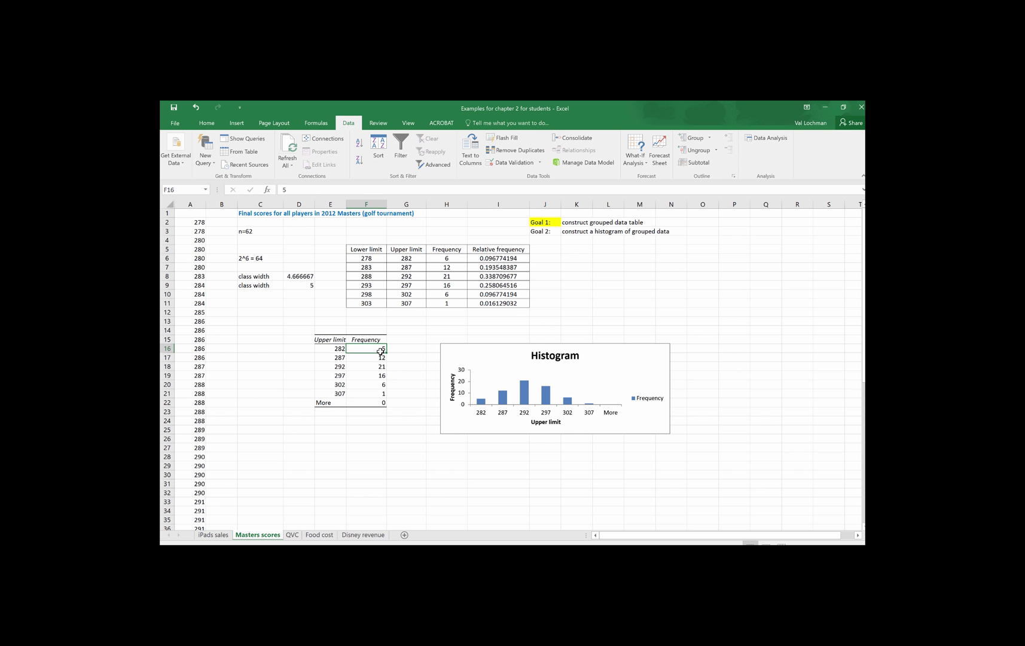
type("6")
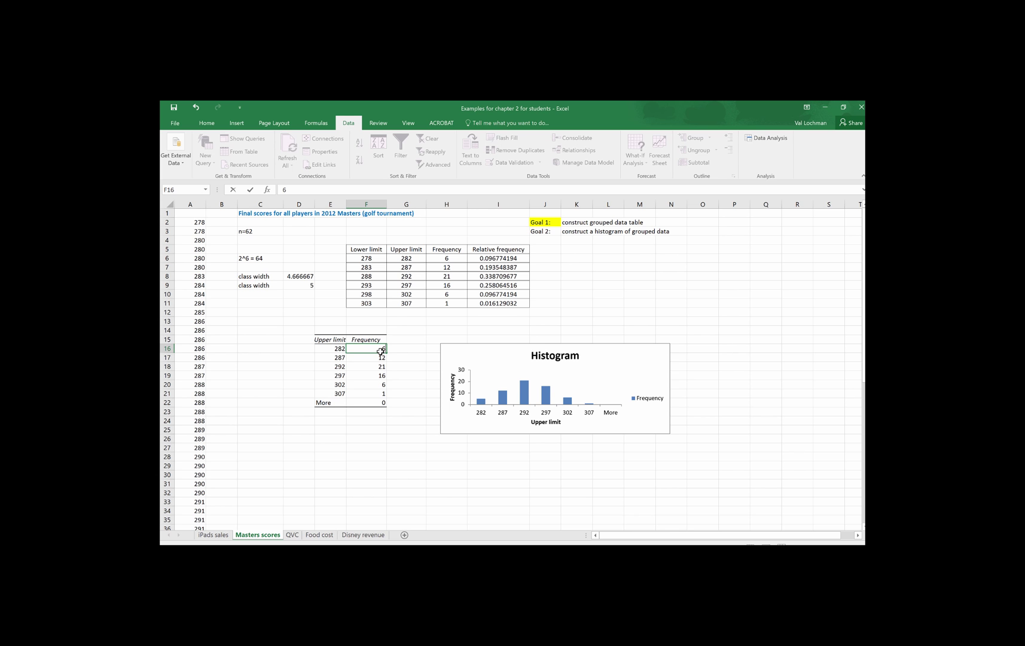
key("Return")
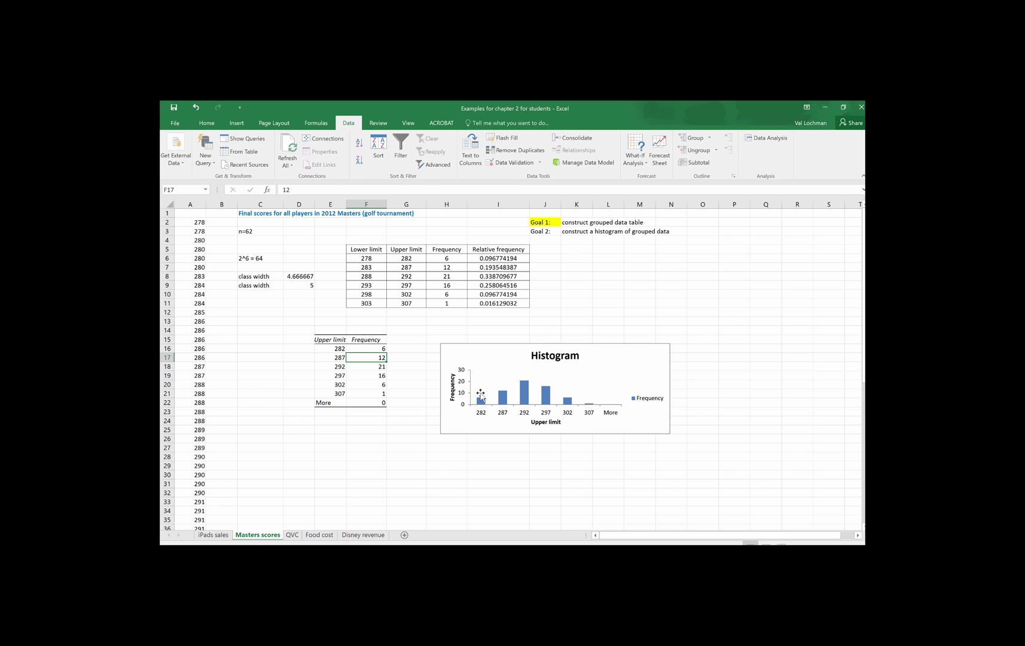
Step: Set the gap width of the histogram bars to 0% and enlarge the chart to span about H13 to O30
left_click(637, 368)
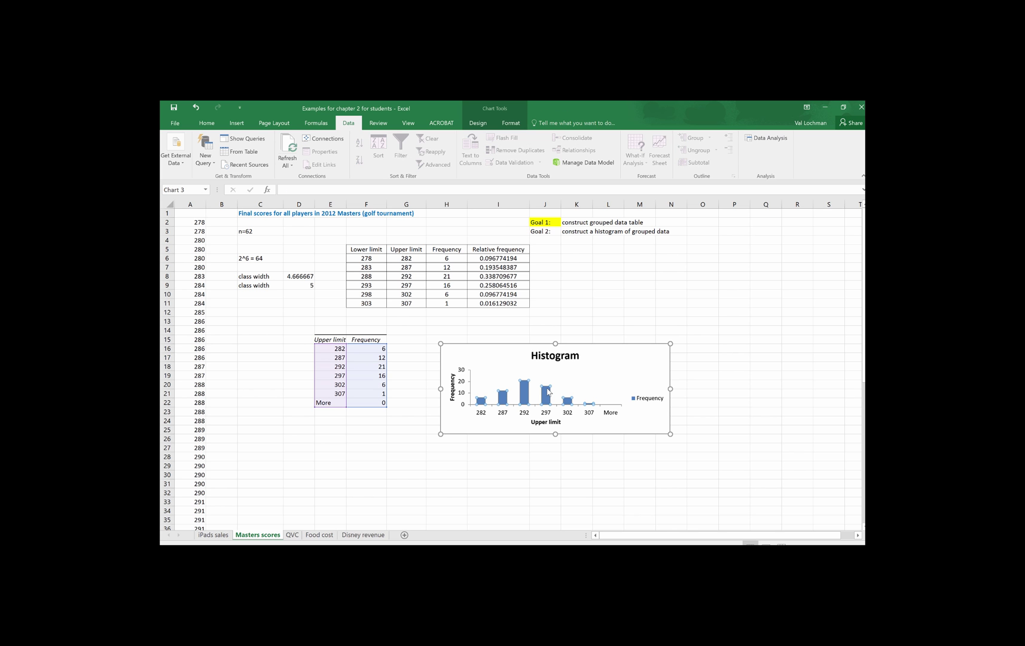
left_click(547, 391)
right_click(548, 390)
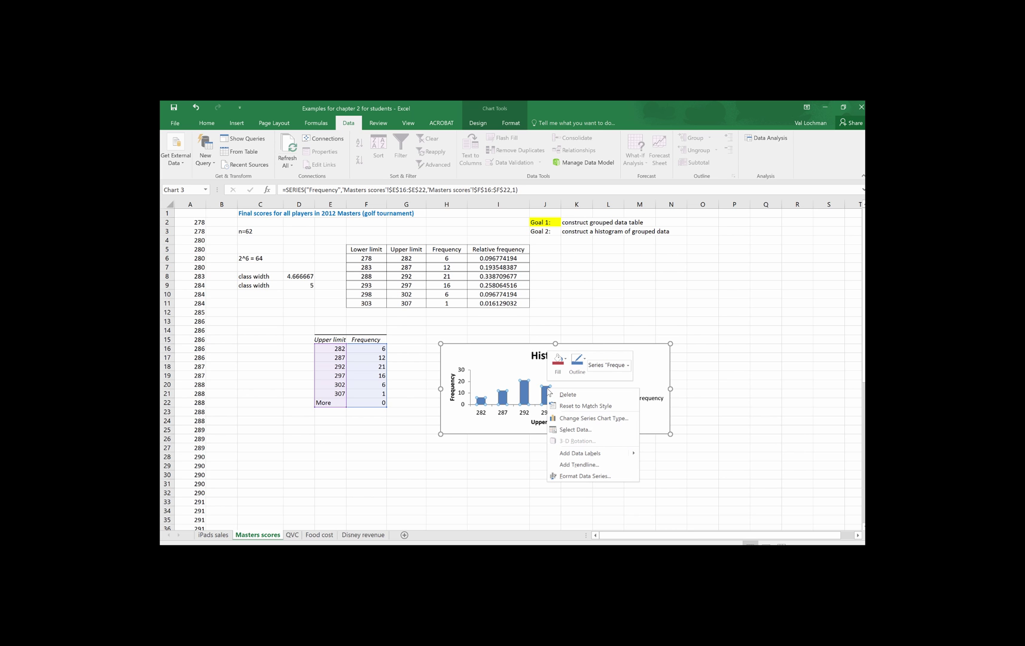
left_click(565, 476)
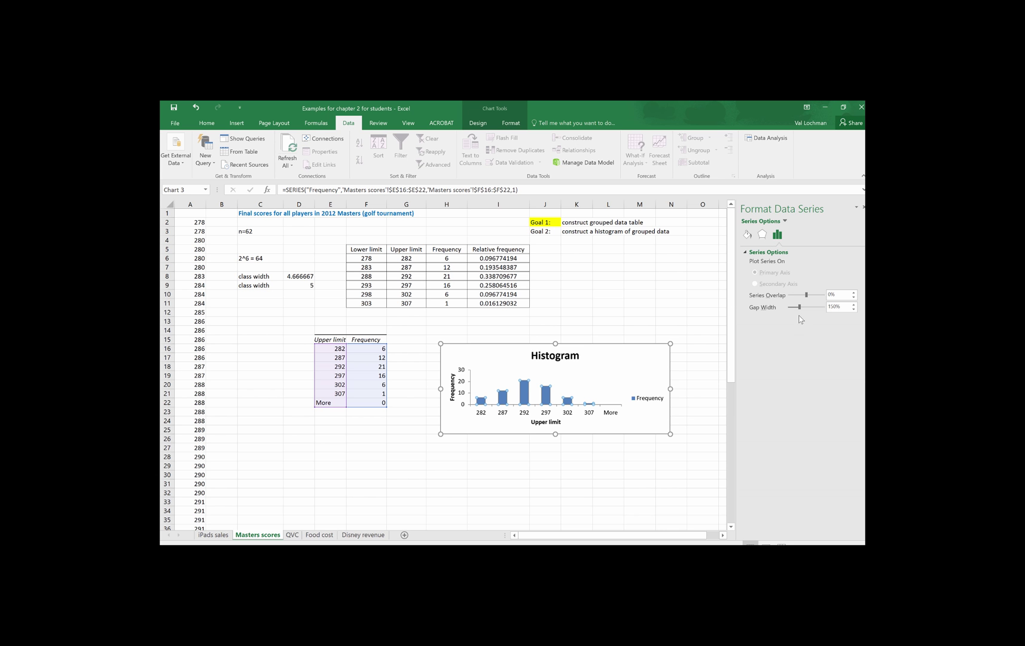
left_click_drag(796, 308, 788, 309)
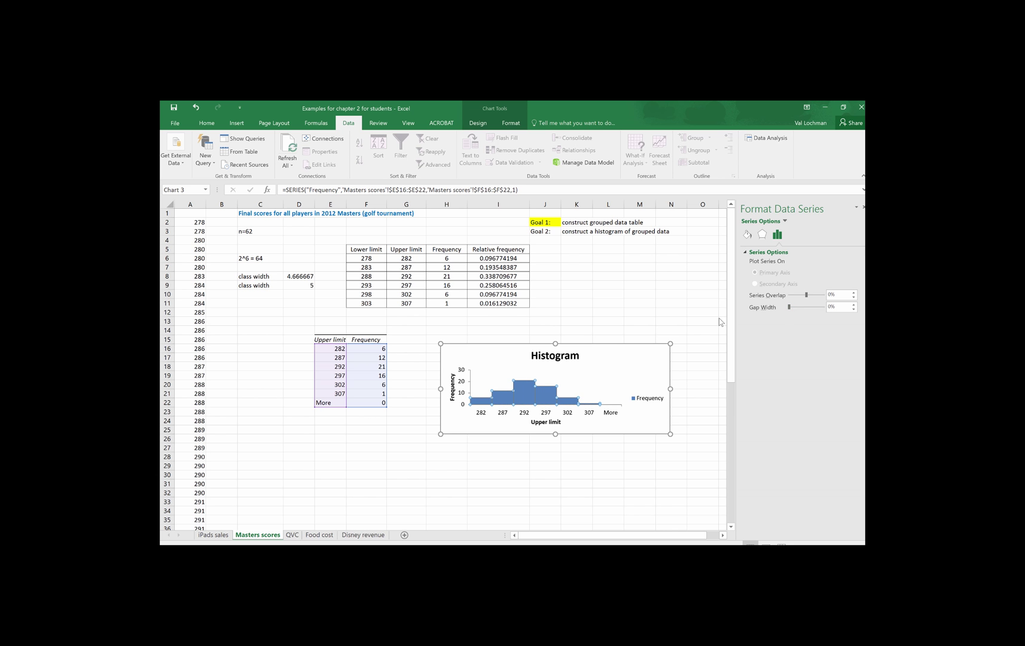
left_click_drag(441, 344, 426, 317)
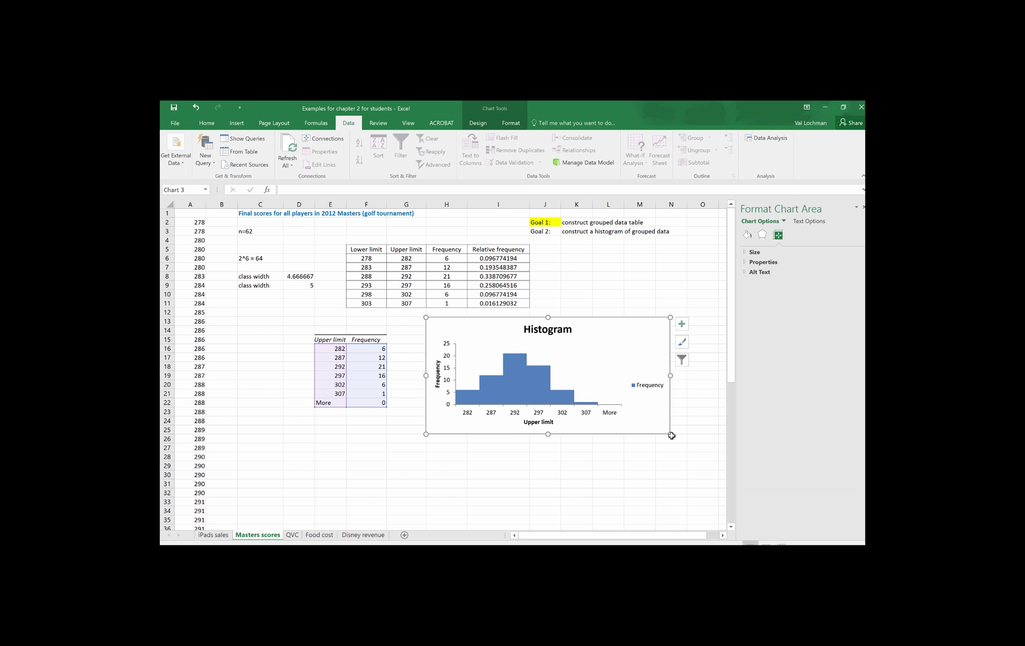
left_click_drag(670, 434, 702, 473)
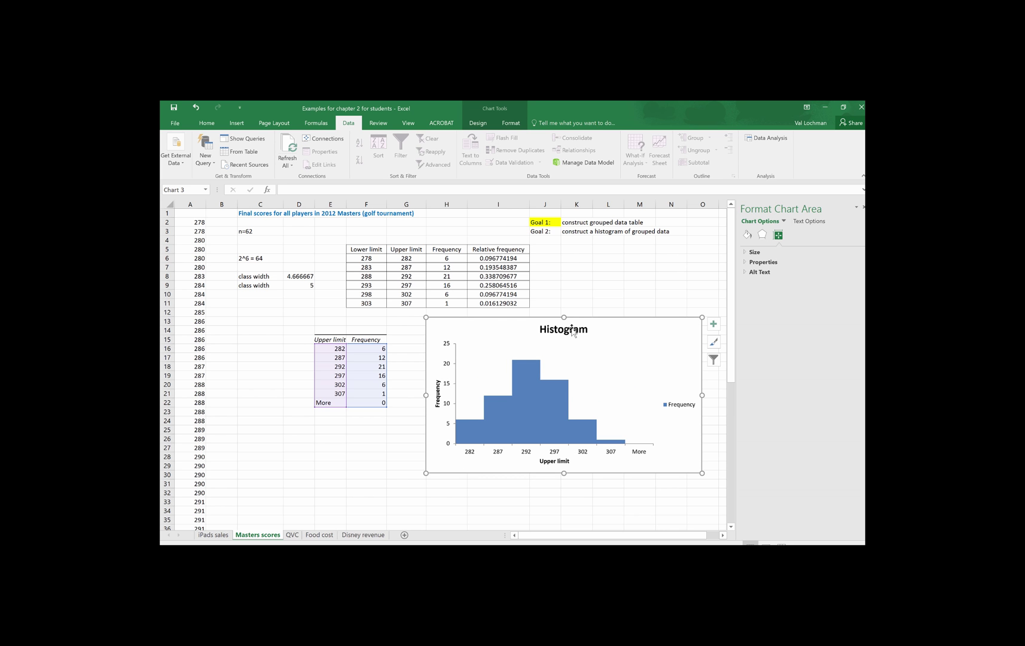
Step: Replace the chart title with "Final scores in 2012 (gold tournament)"
left_click(572, 329)
double_click(552, 329)
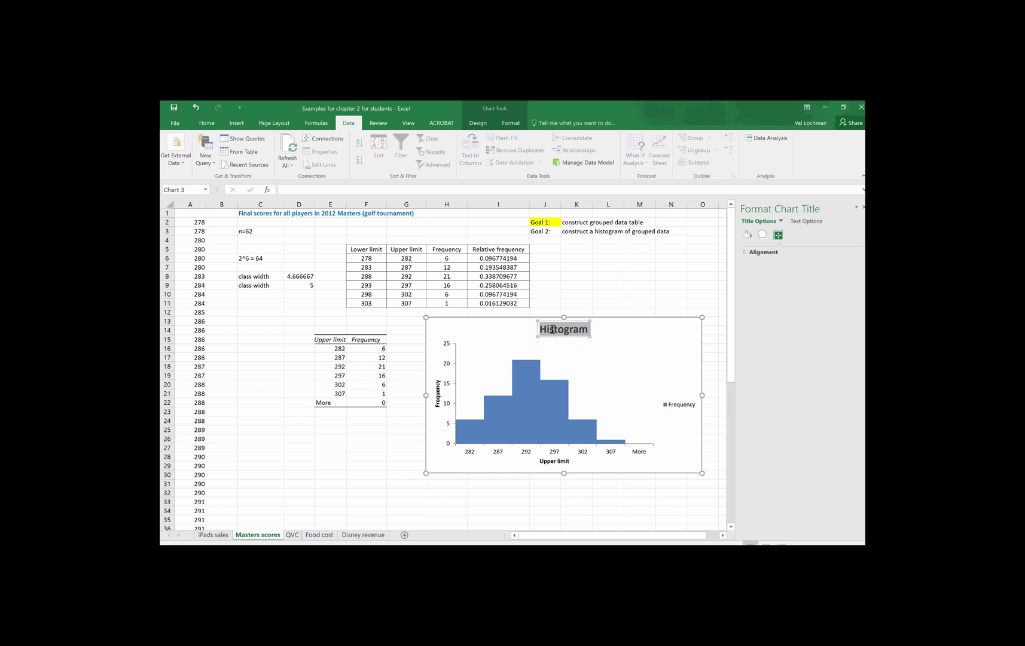
type("Final scores")
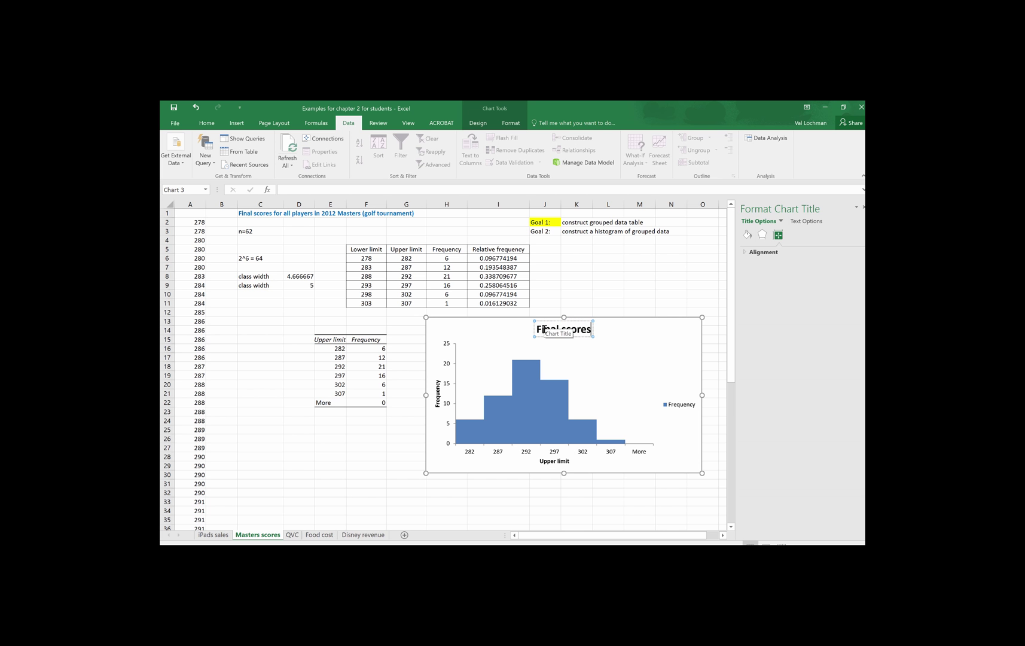
type(" in 20")
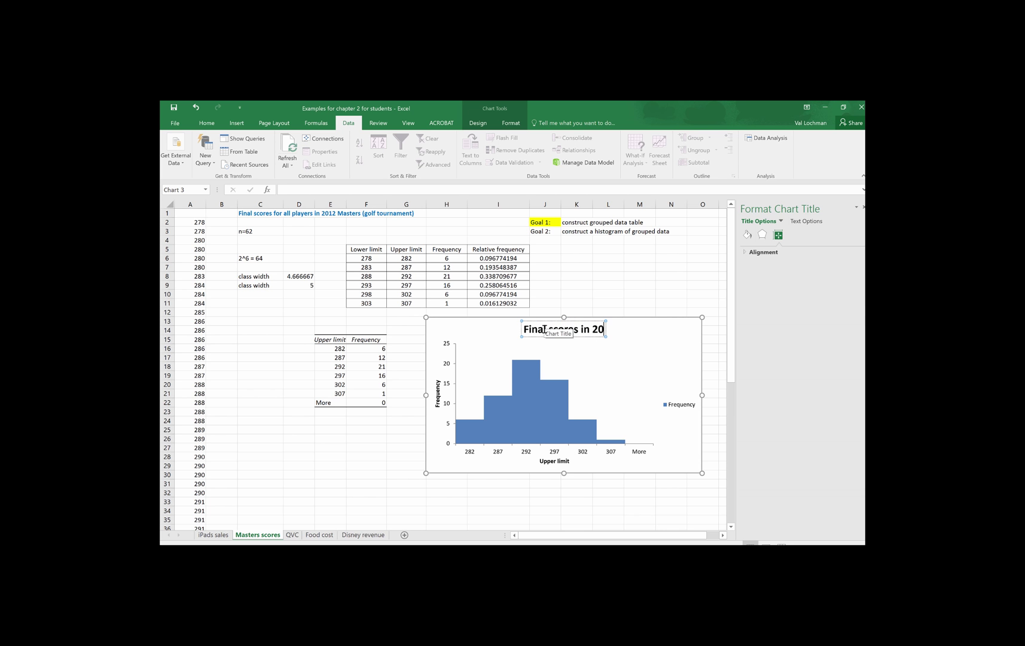
type("12 (g")
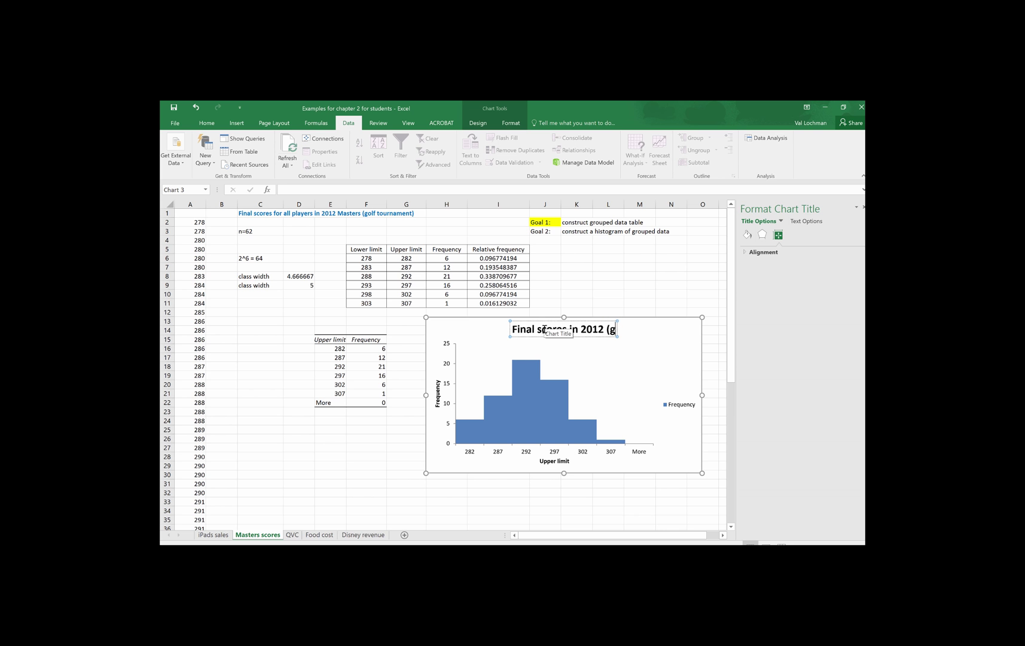
type("old tour")
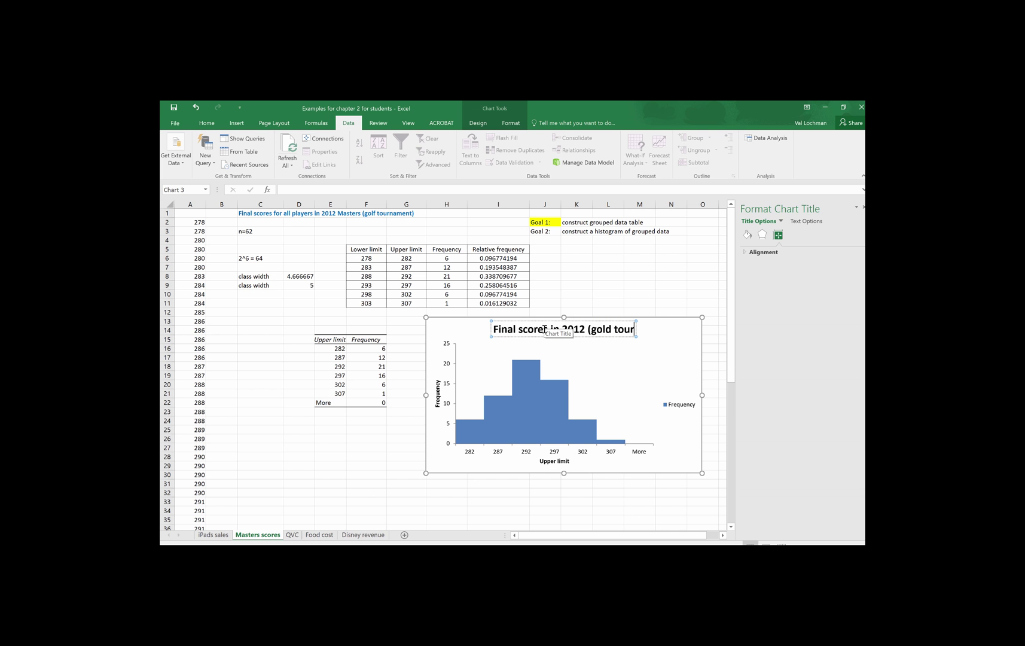
type("nament)")
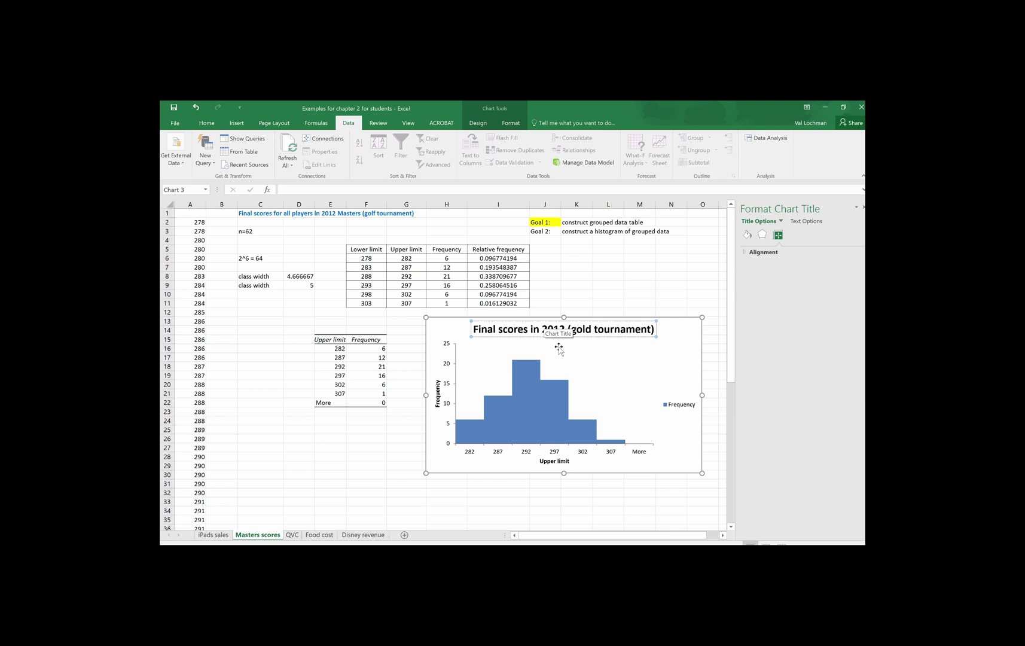
left_click(619, 365)
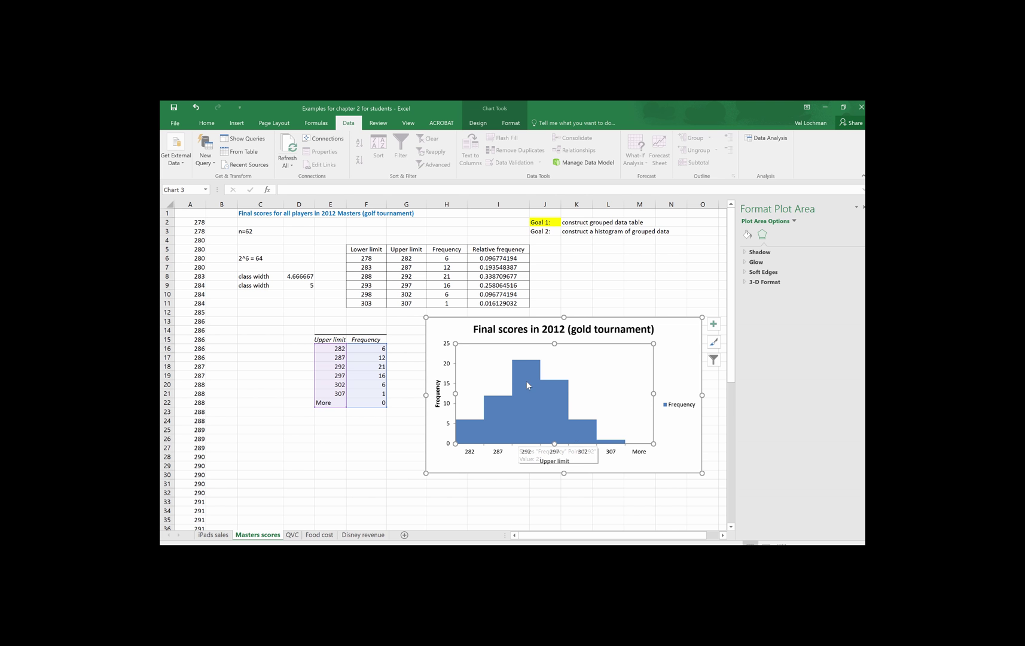
mouse_move(562, 392)
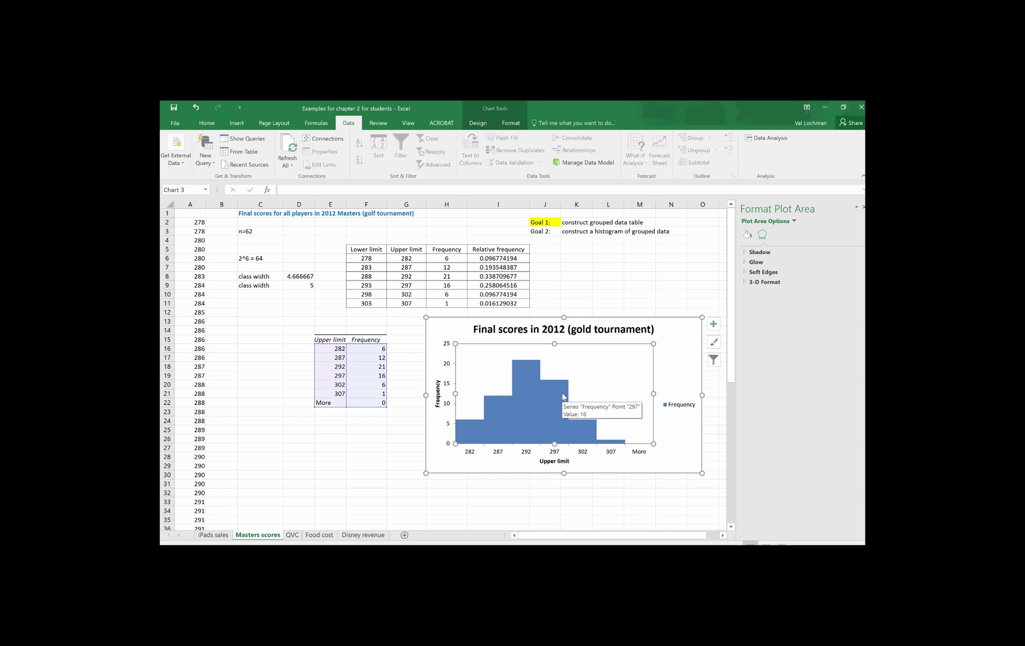
left_click(677, 351)
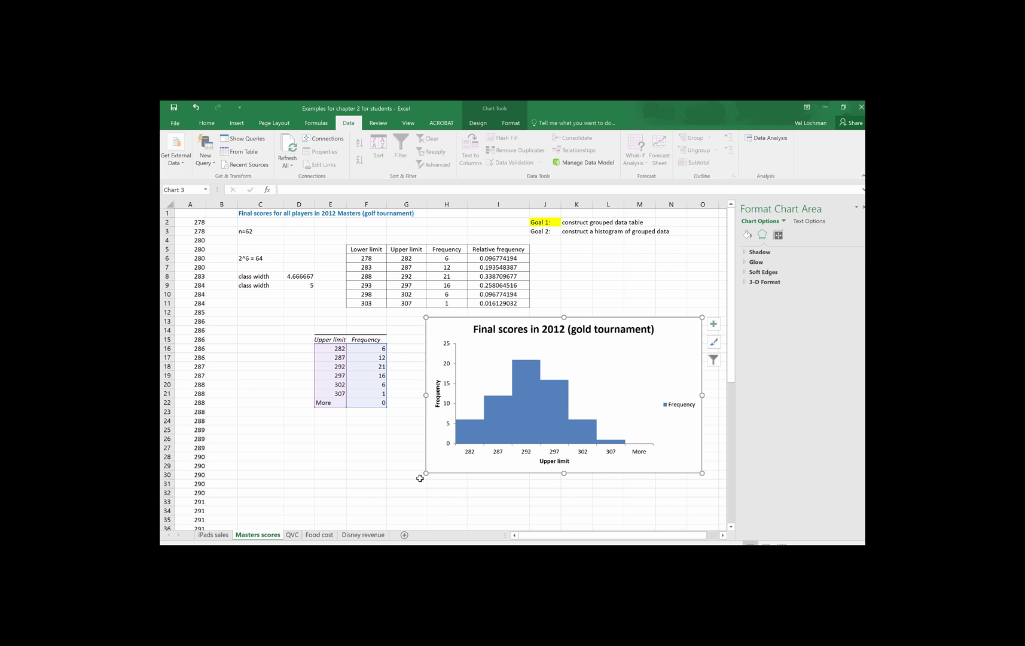
Step: Replace the histogram's horizontal axis title with "Scores"
left_click(563, 461)
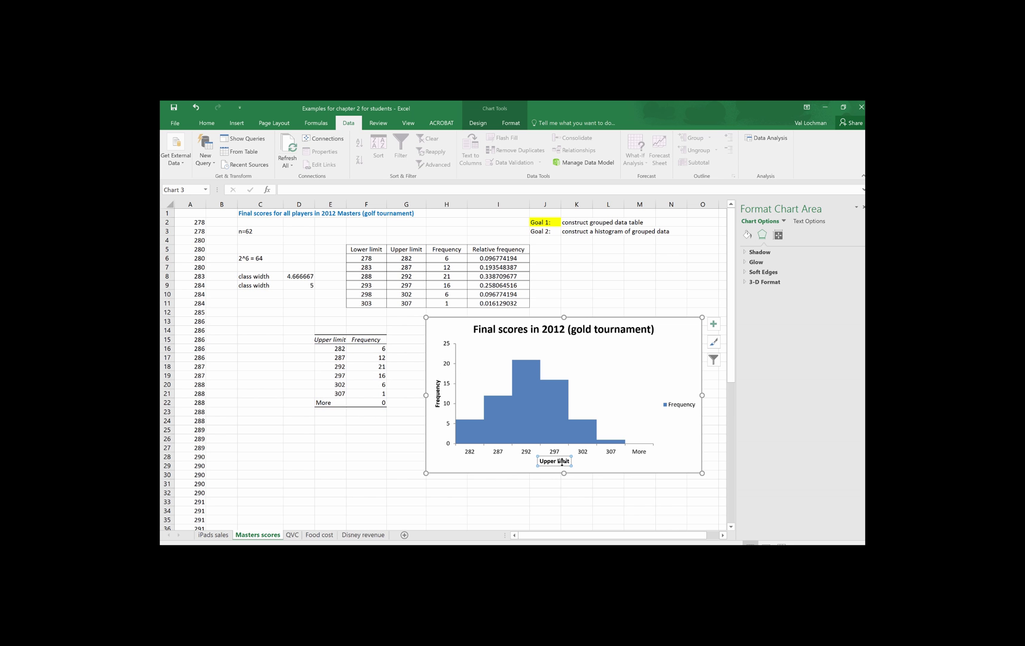
left_click_drag(570, 462, 540, 462)
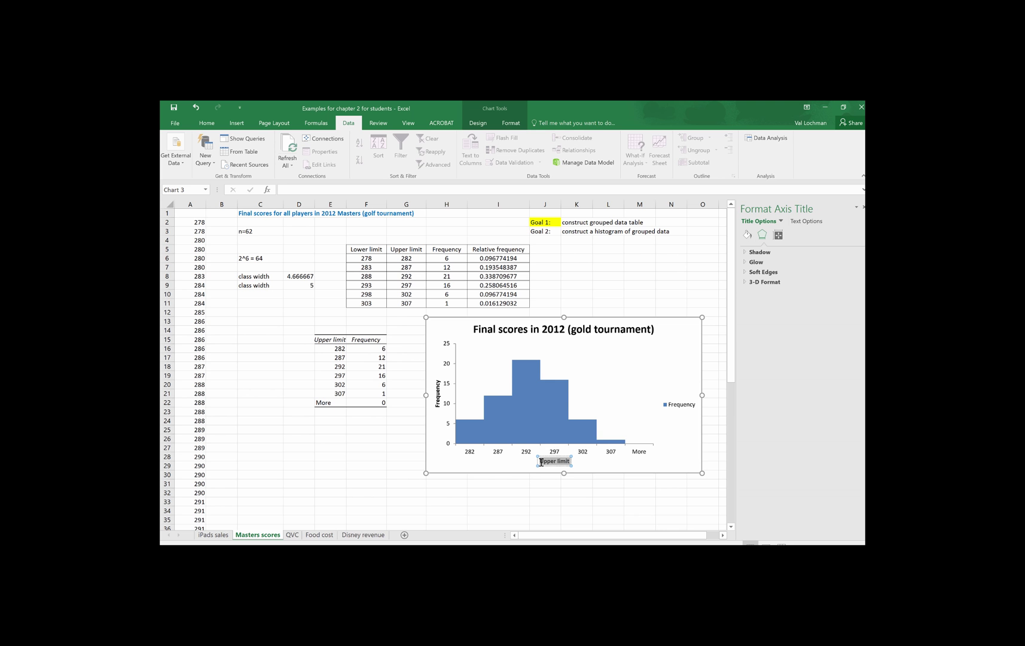
type("Scores")
left_click(645, 373)
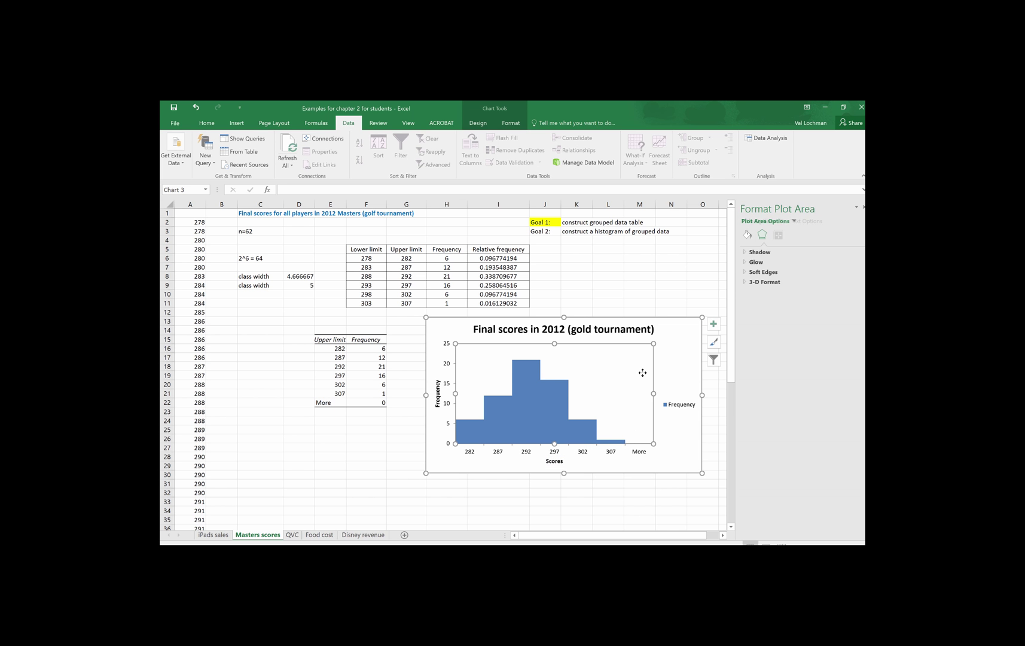
left_click(685, 359)
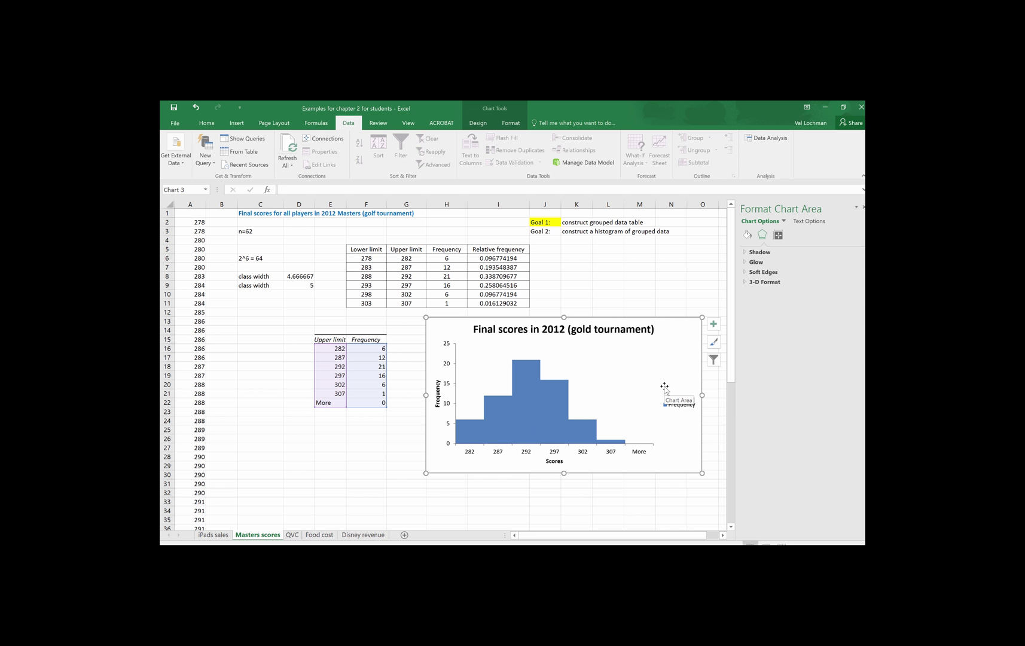
Step: Highlight the "Goal 2:" label in cell J3 with a yellow fill
left_click(553, 232)
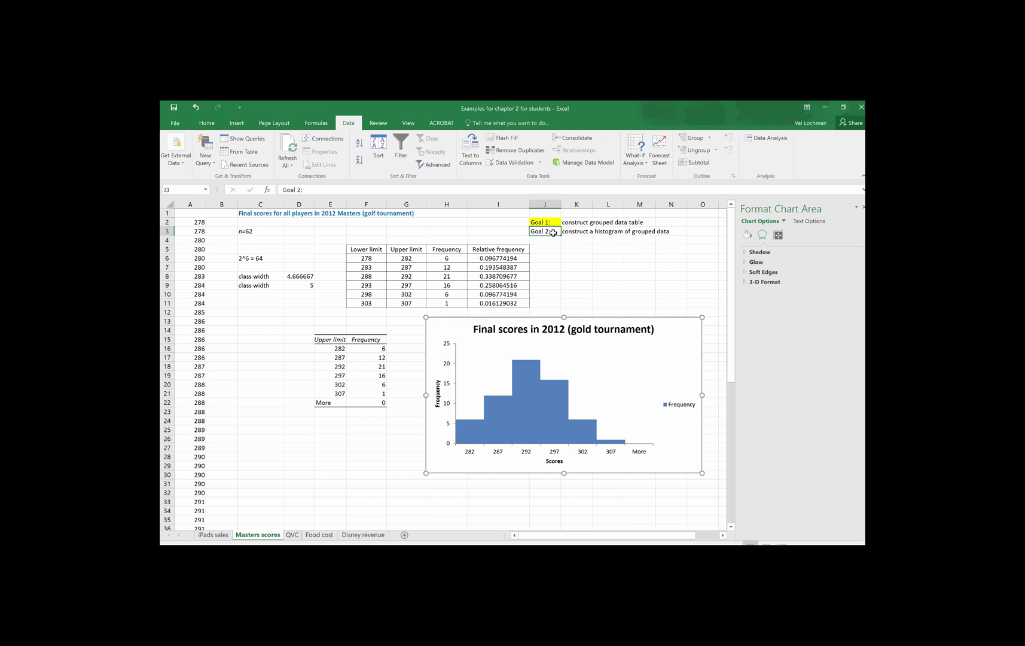
left_click(207, 123)
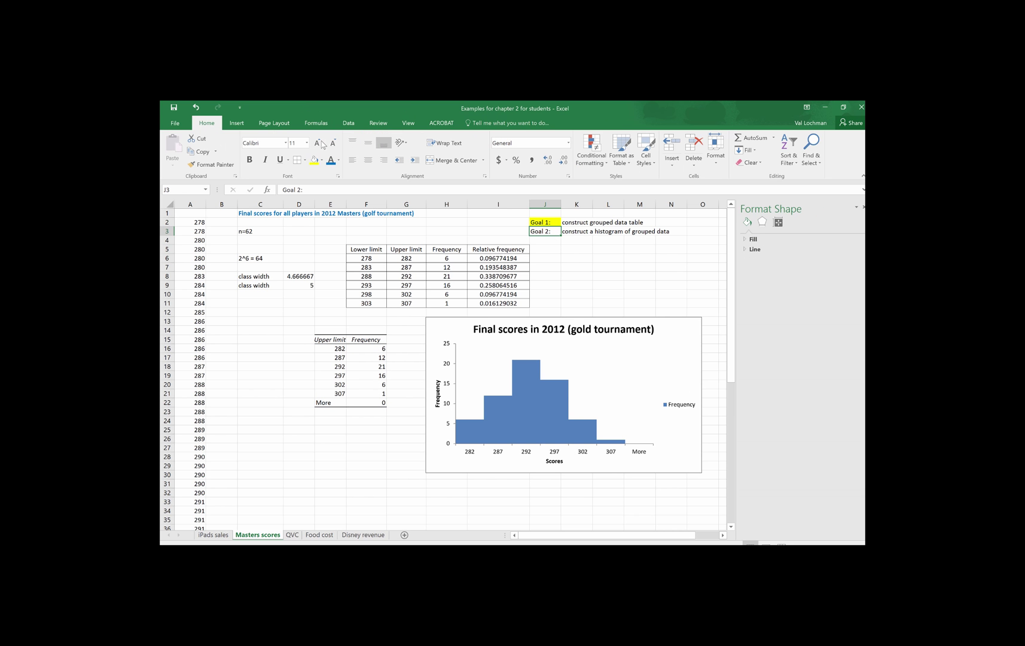
left_click(315, 161)
left_click(578, 274)
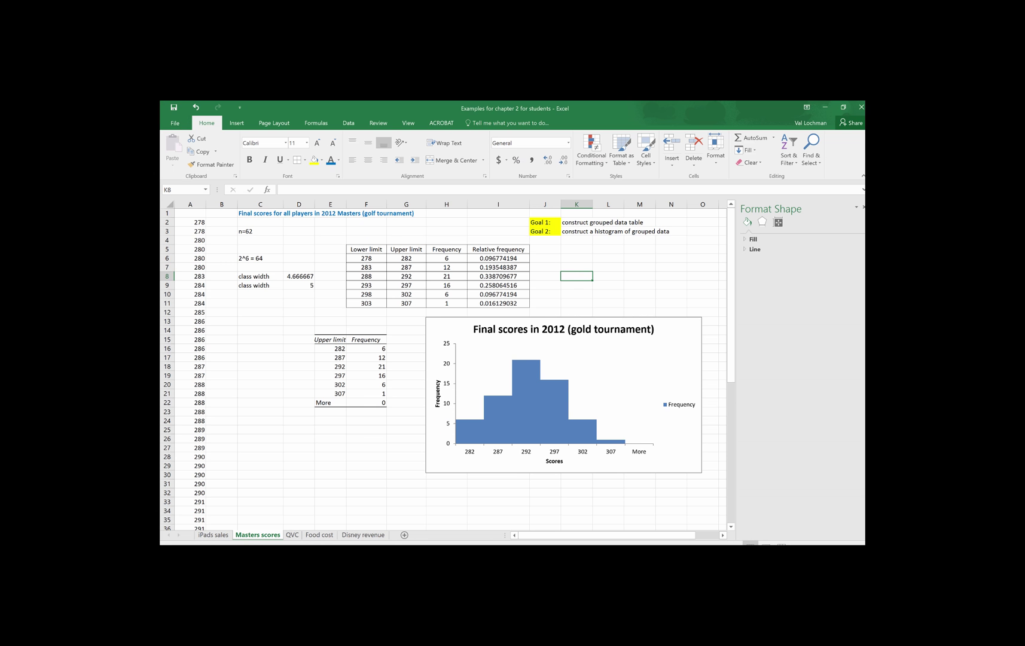
right_click(453, 539)
left_click(451, 544)
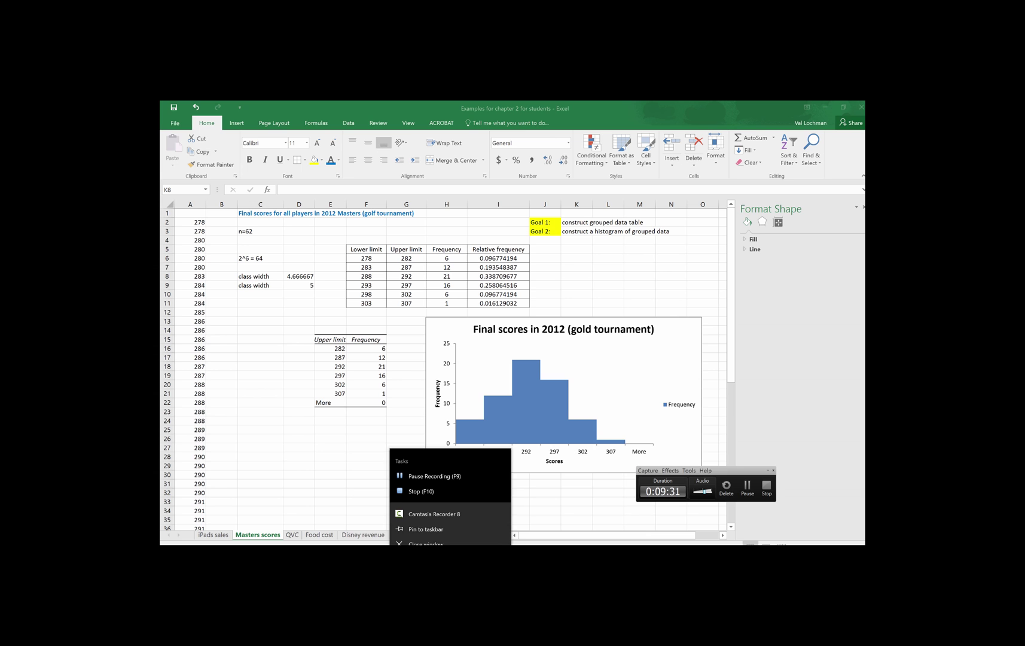